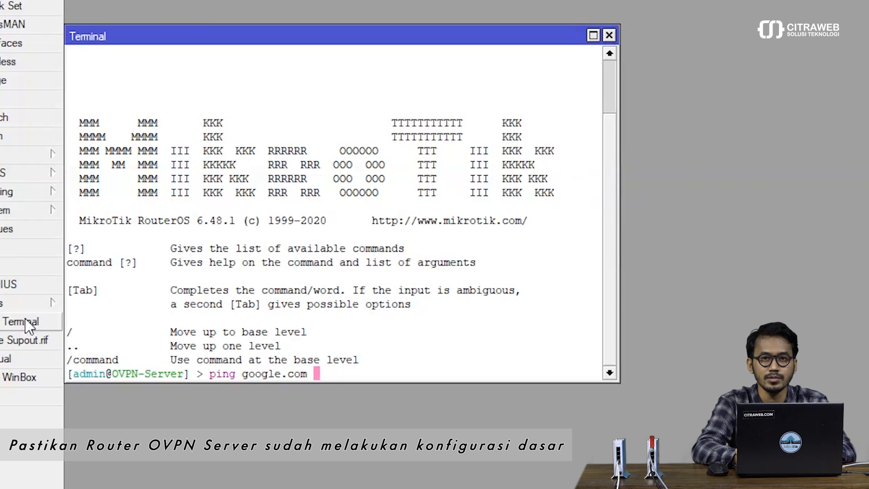
# Step: Ping google.com until 0% packet loss, close the Terminal, and open the Bridge list
pyautogui.press('Return')
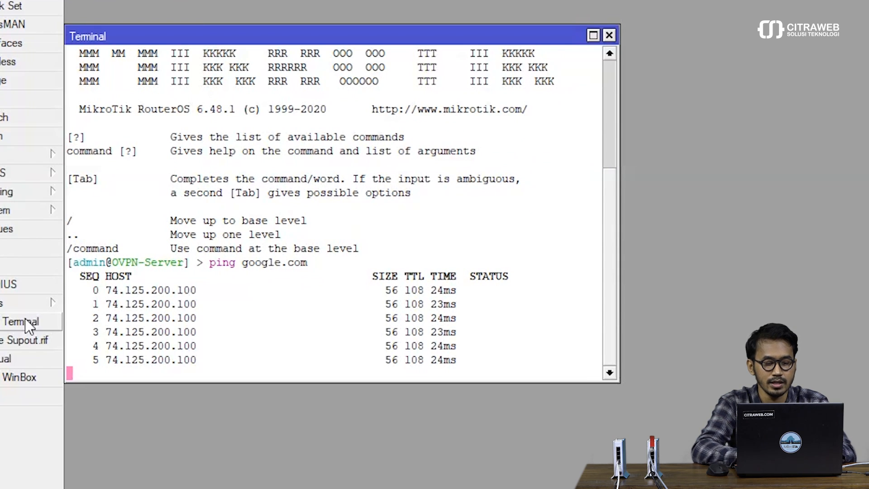
pyautogui.hotkey('ctrl', 'c')
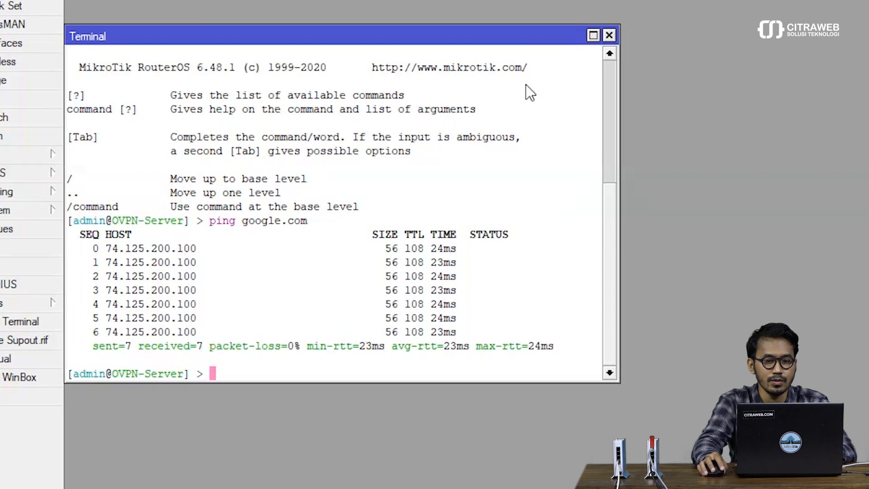
pyautogui.click(610, 35)
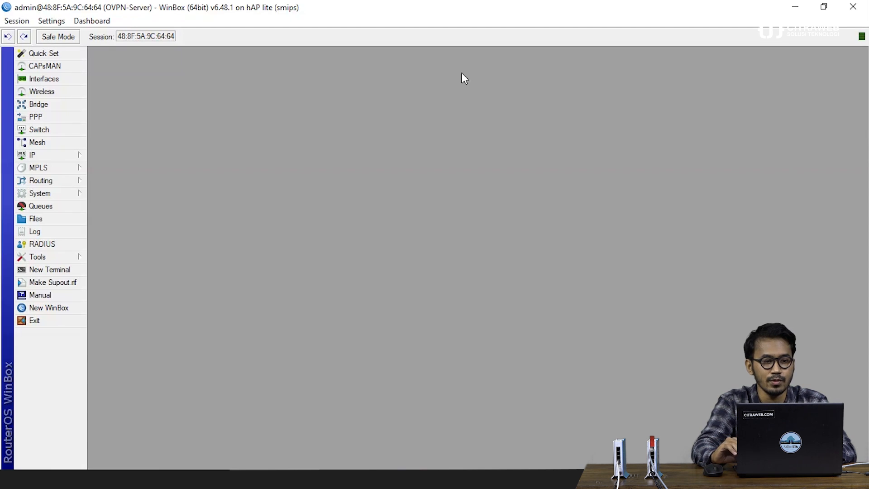
pyautogui.click(59, 105)
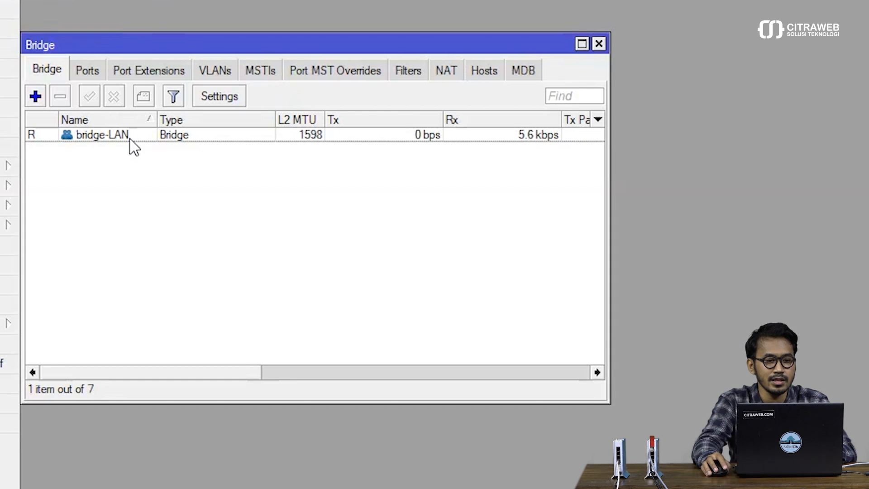
# Step: Check the Ports tab to confirm ether4 belongs to bridge-LAN, then close the Bridge window
pyautogui.click(88, 71)
pyautogui.moveTo(91, 45); pyautogui.dragTo(94, 12)
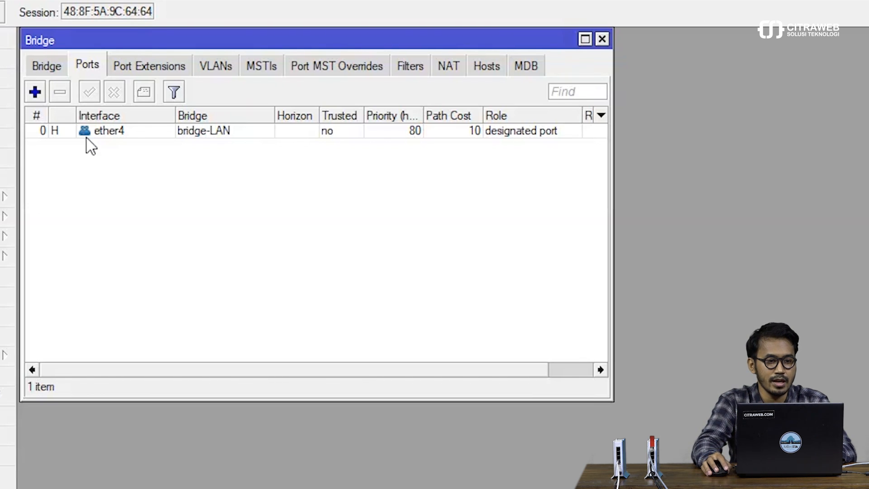
pyautogui.click(53, 67)
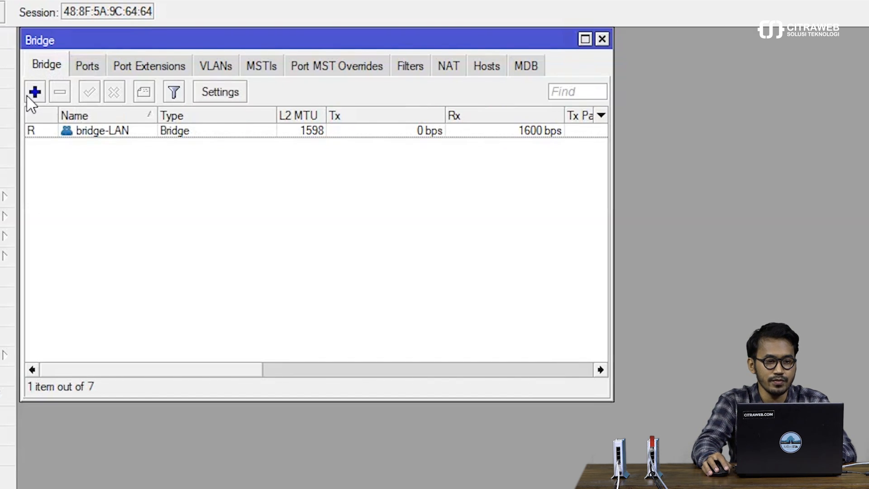
pyautogui.click(87, 72)
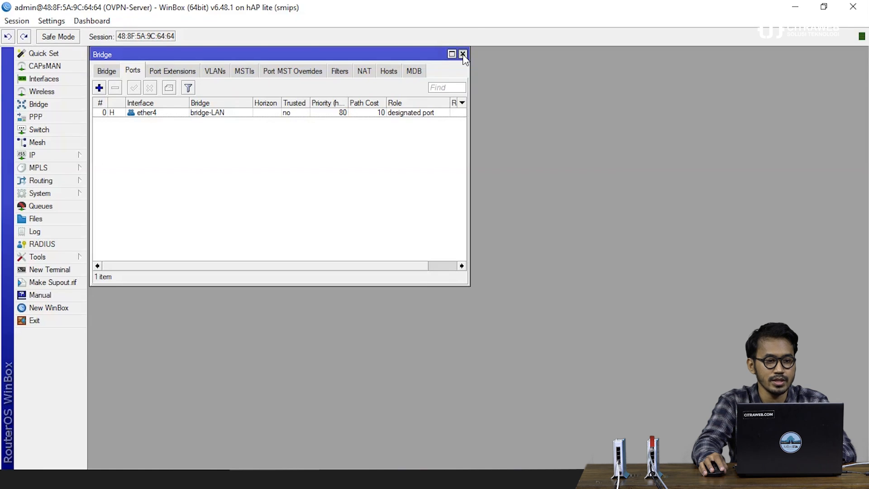
pyautogui.click(462, 53)
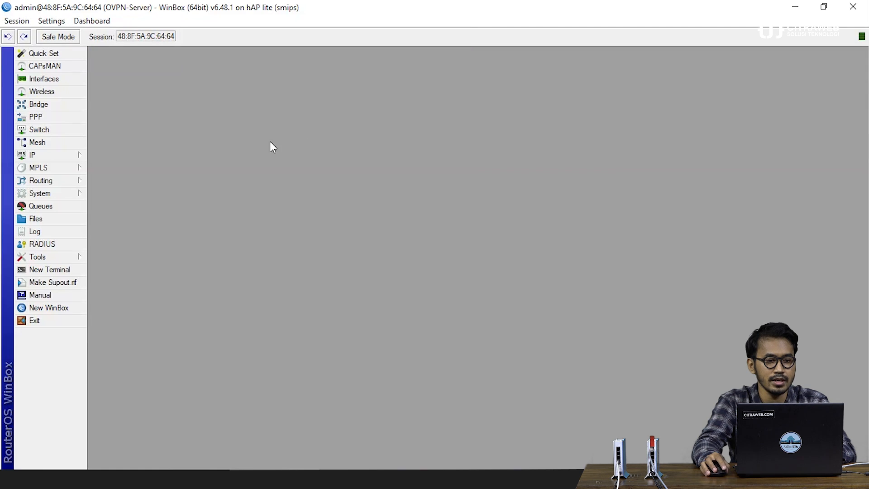
# Step: Review the DHCP server dhcp1 on bridge-LAN under IP > DHCP Server, then close it
pyautogui.click(85, 158)
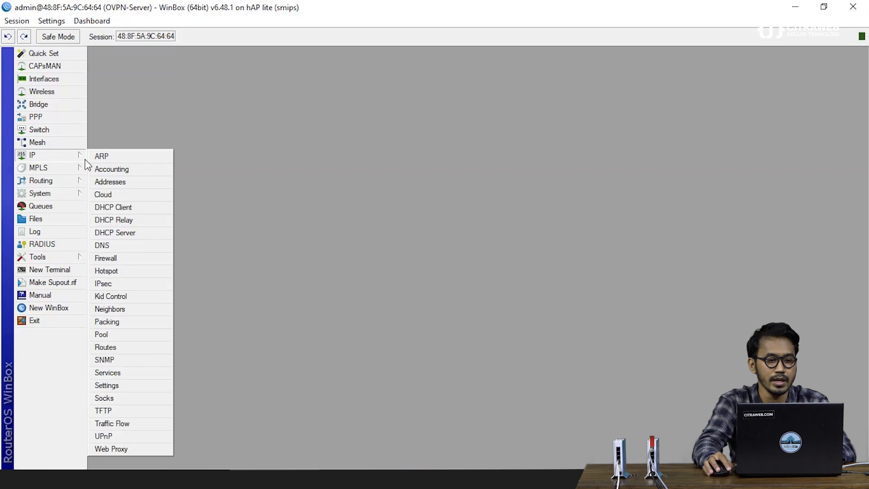
pyautogui.click(115, 232)
pyautogui.moveTo(154, 90); pyautogui.dragTo(158, 59)
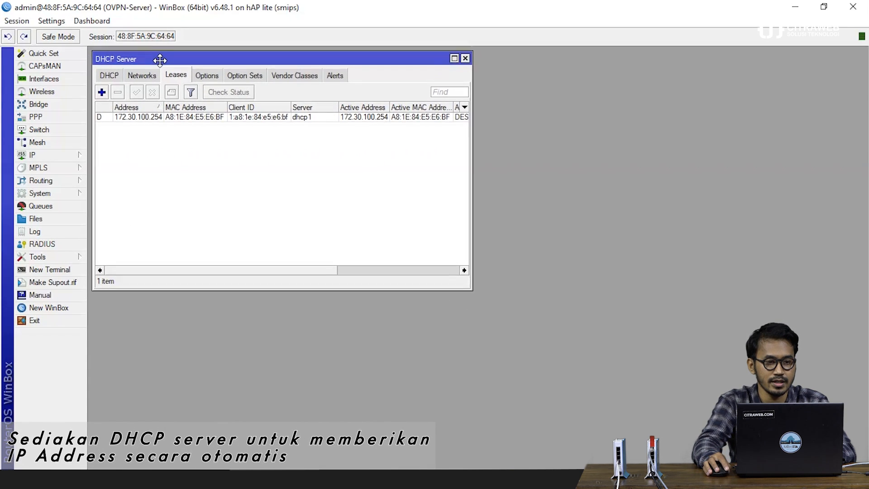
pyautogui.click(107, 75)
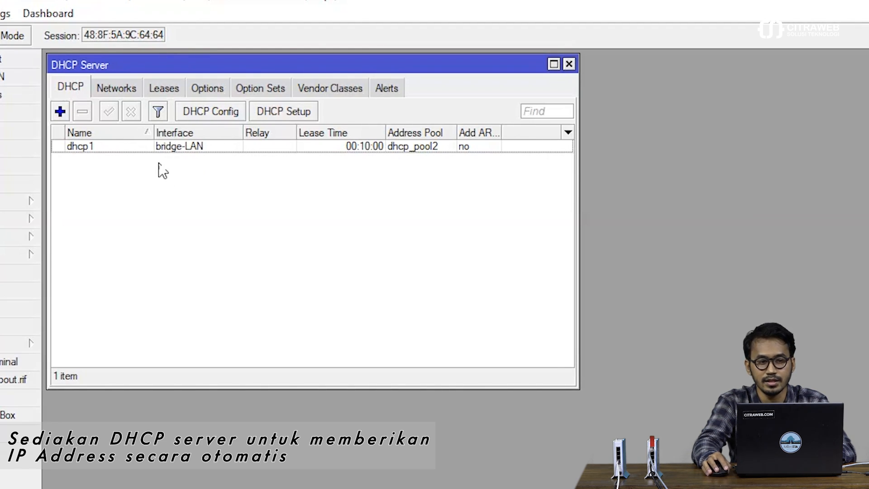
pyautogui.click(569, 65)
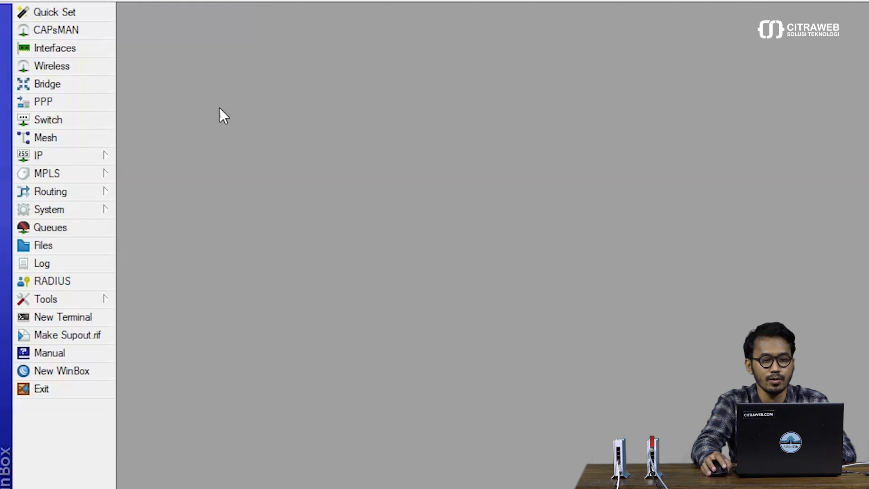
# Step: Open IP > Pool and select the Pool-VPN address pool
pyautogui.click(107, 156)
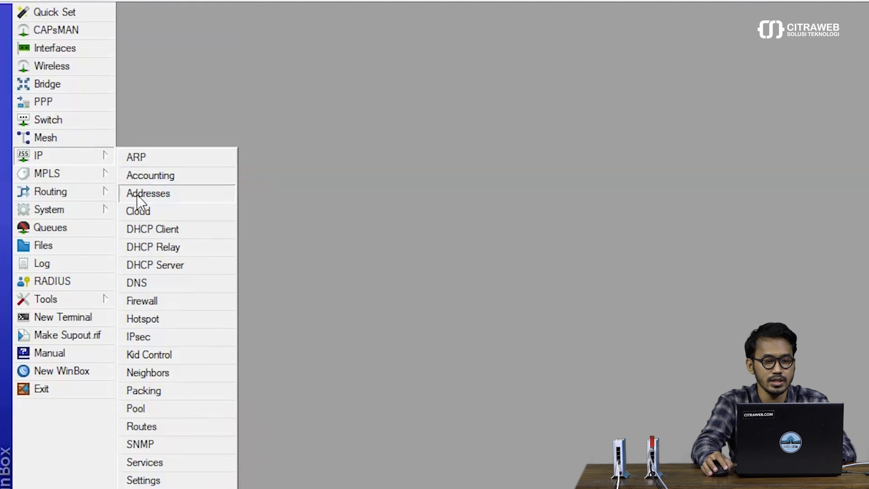
pyautogui.click(154, 408)
pyautogui.moveTo(497, 141); pyautogui.dragTo(155, 16)
pyautogui.click(207, 101)
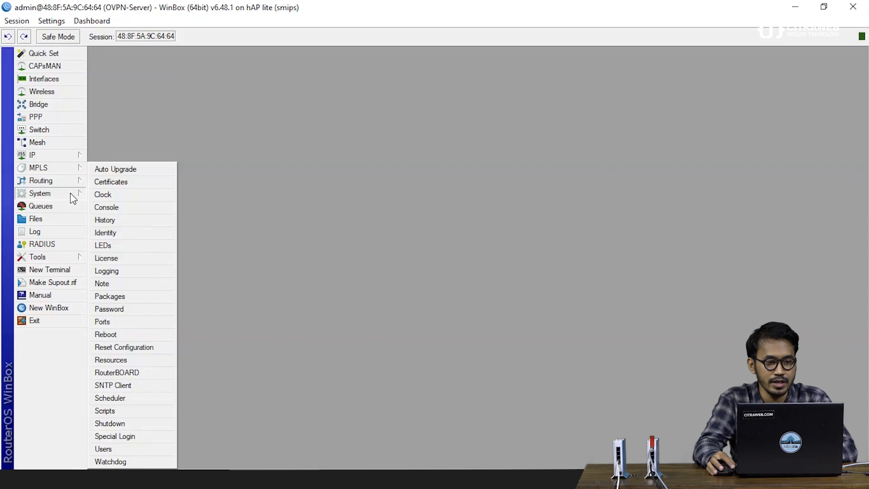
# Step: Open System > Certificates to list CA_OVPN, Client_OVPN and Server_OVPN
pyautogui.click(118, 182)
pyautogui.moveTo(249, 144); pyautogui.dragTo(157, 55)
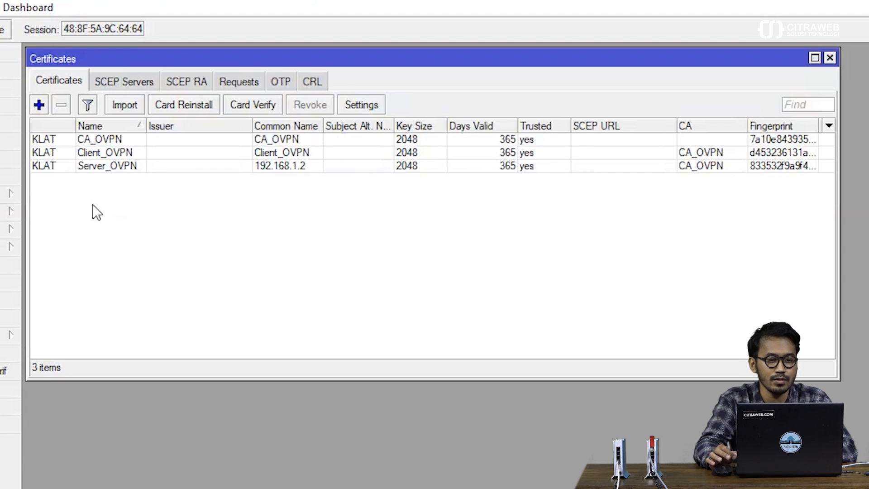
# Step: Export the CA_OVPN certificate as PEM with an export passphrase
pyautogui.doubleClick(100, 140)
pyautogui.moveTo(337, 156); pyautogui.dragTo(210, 190)
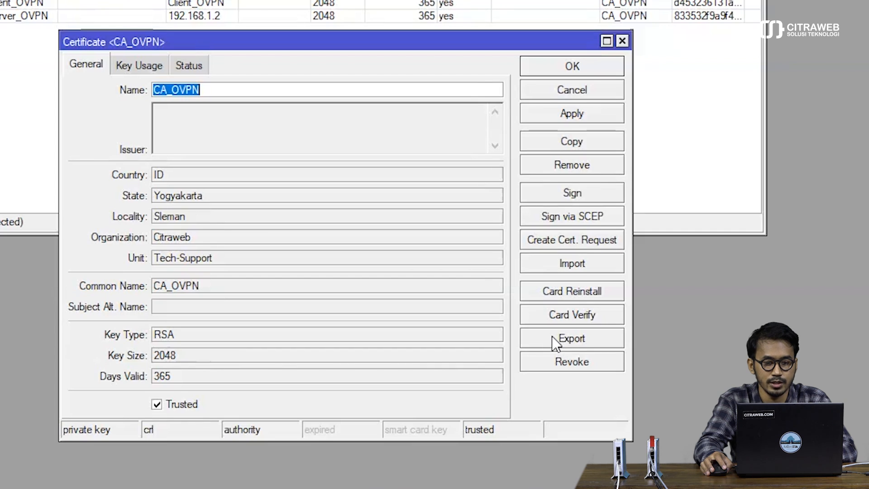
pyautogui.click(558, 341)
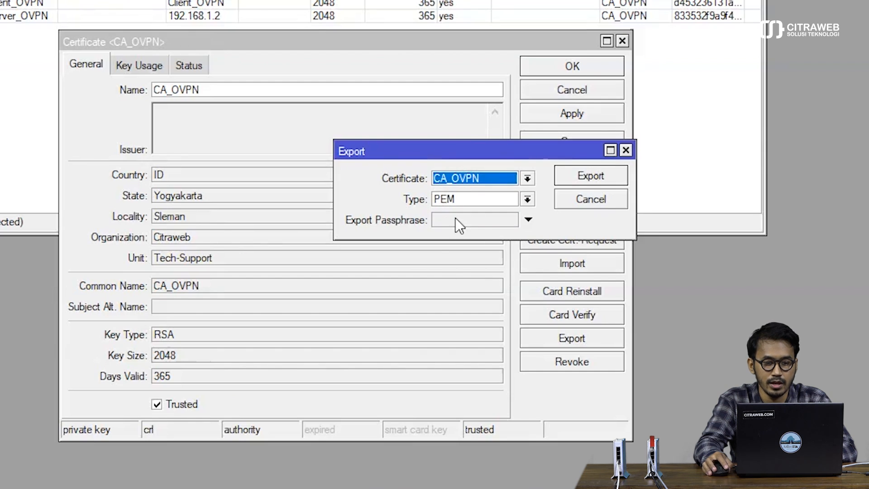
pyautogui.click(441, 221)
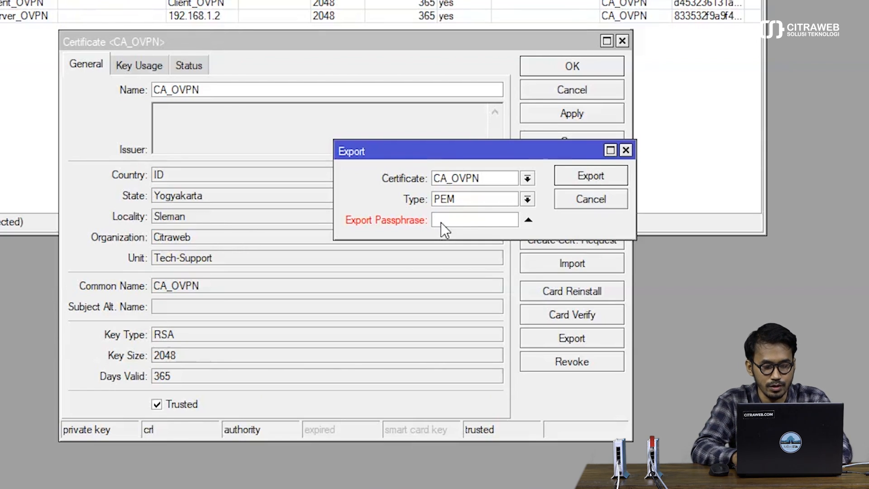
pyautogui.write('***')
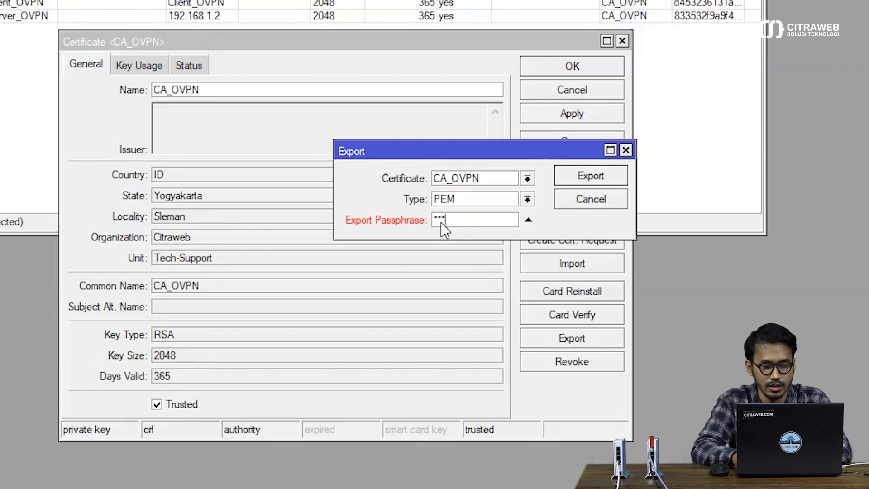
pyautogui.write('*****')
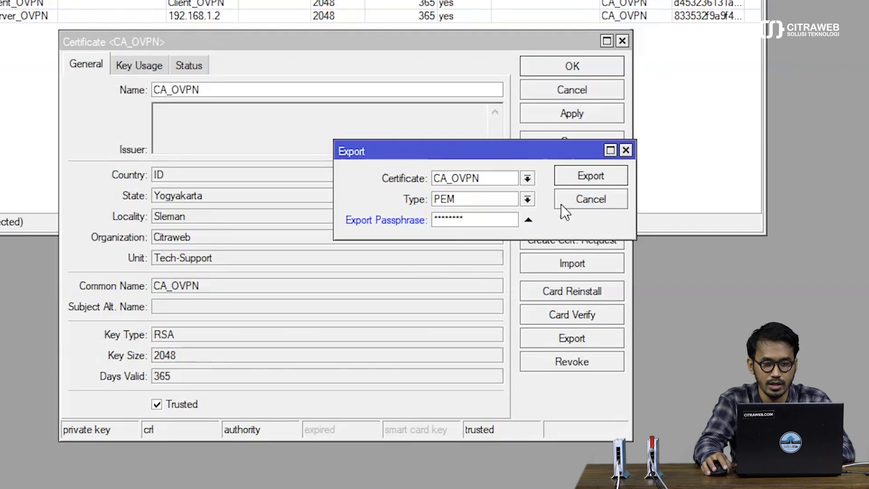
pyautogui.click(587, 183)
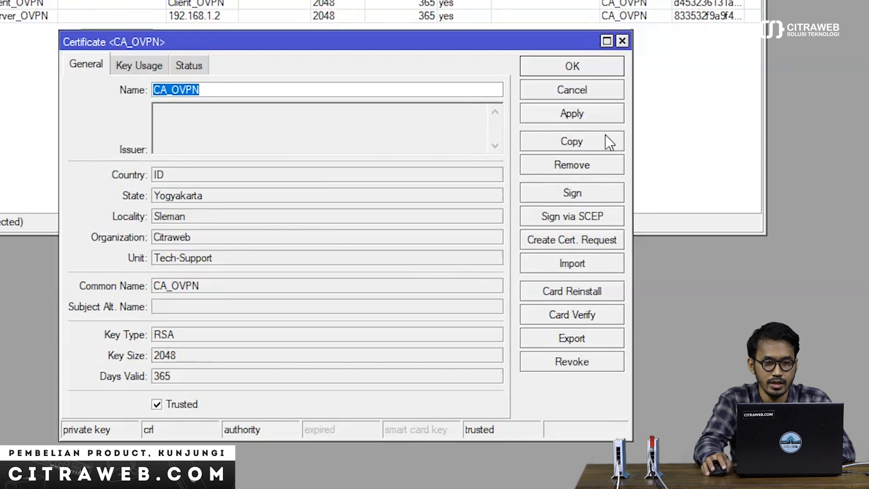
pyautogui.click(622, 40)
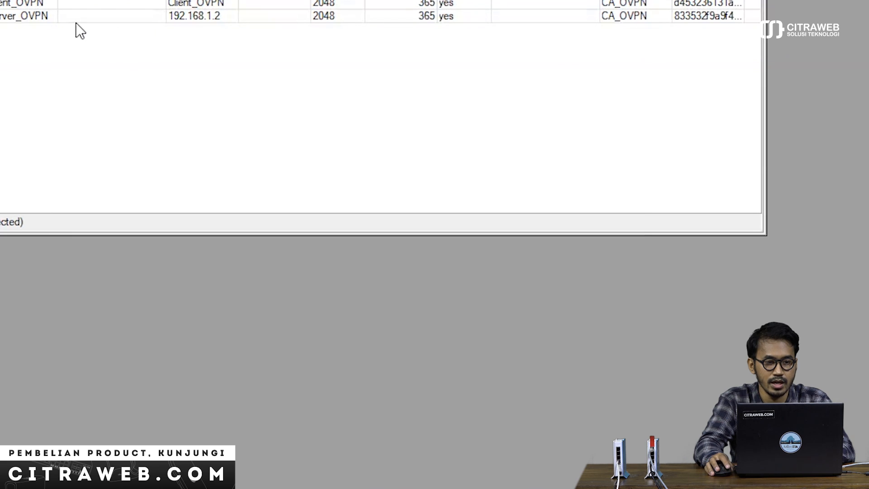
# Step: Export the Client_OVPN certificate as PEM with an export passphrase, then close its details
pyautogui.click(45, 2)
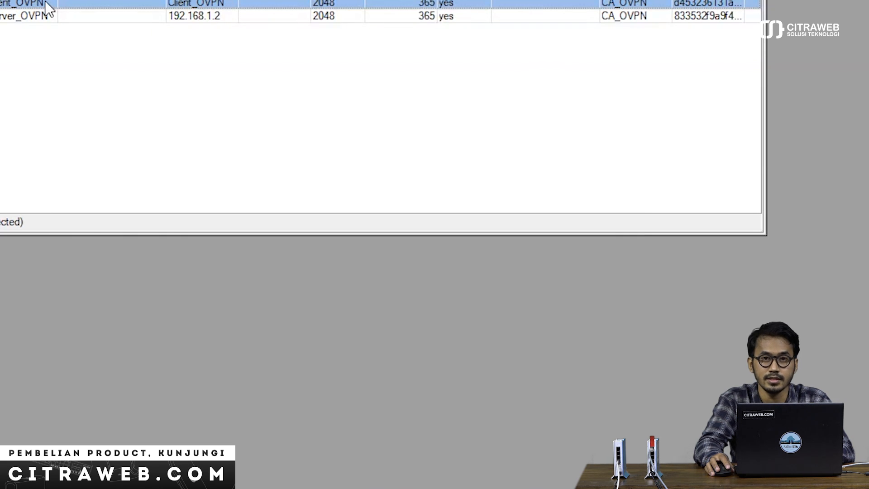
pyautogui.doubleClick(45, 2)
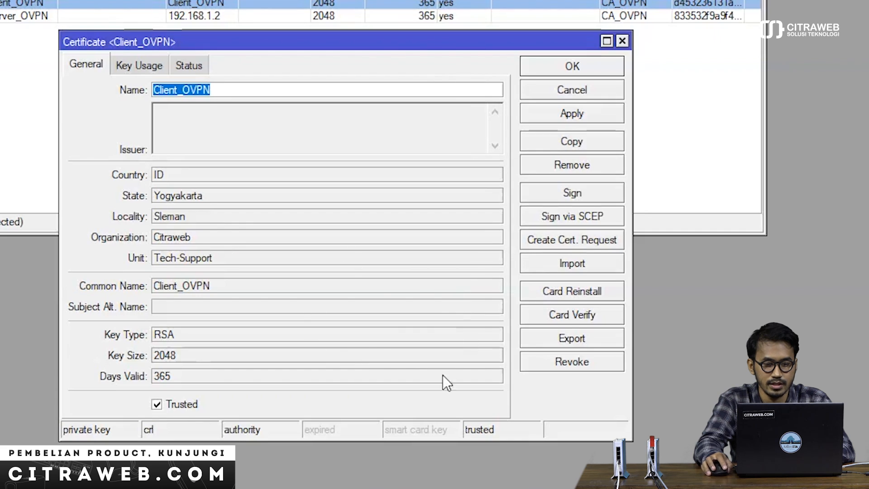
pyautogui.click(549, 343)
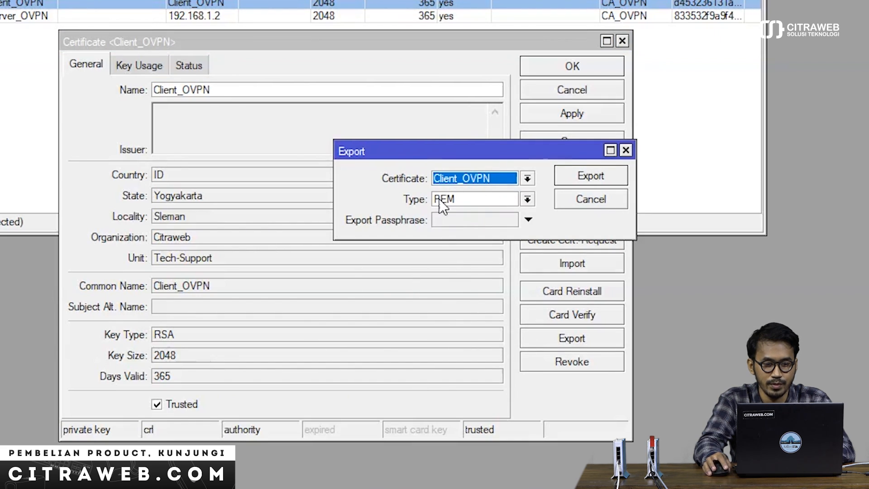
pyautogui.click(438, 218)
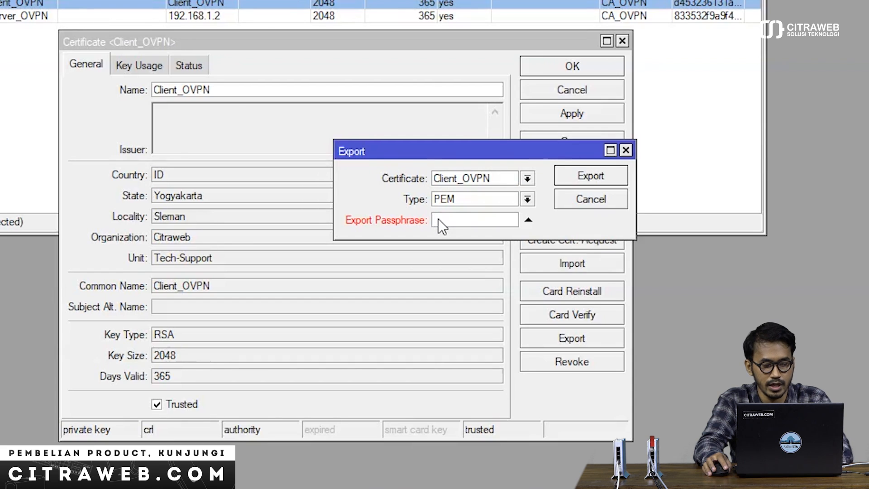
pyautogui.write('*******')
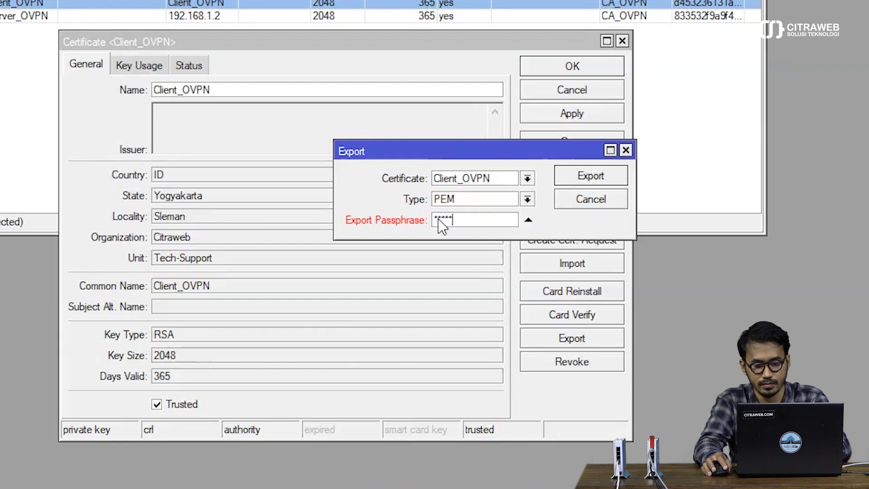
pyautogui.write('*')
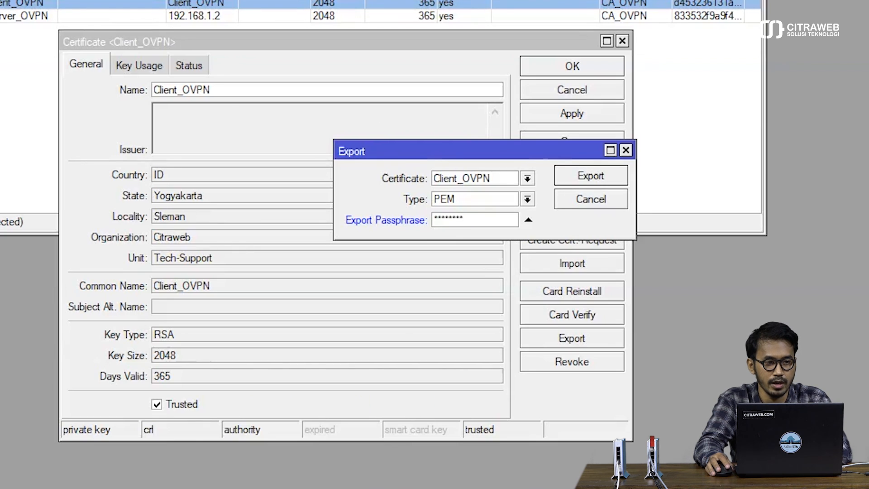
pyautogui.click(528, 219)
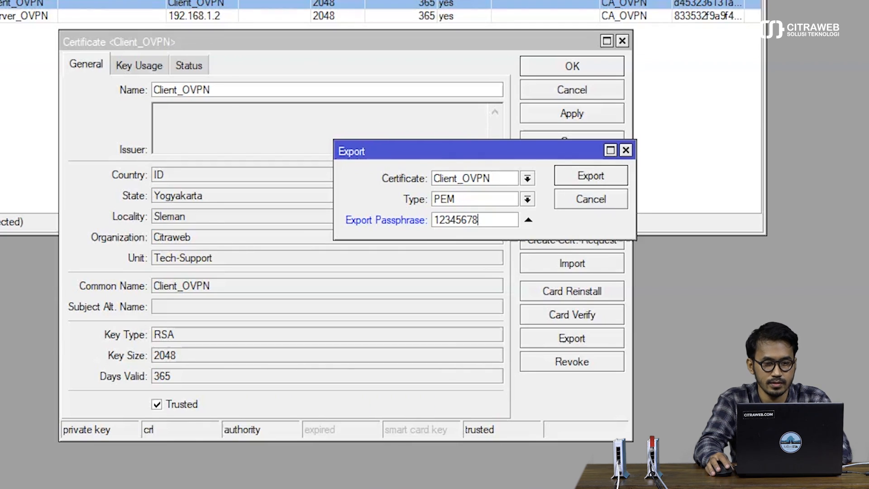
pyautogui.click(574, 178)
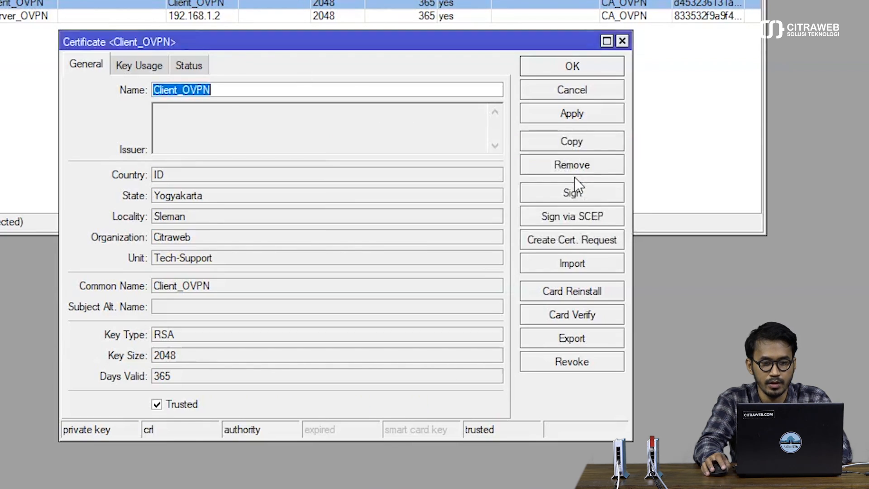
pyautogui.click(568, 65)
# Step: Select the CA_OVPN and Client_OVPN certificates, then clear the selection
pyautogui.click(130, 149)
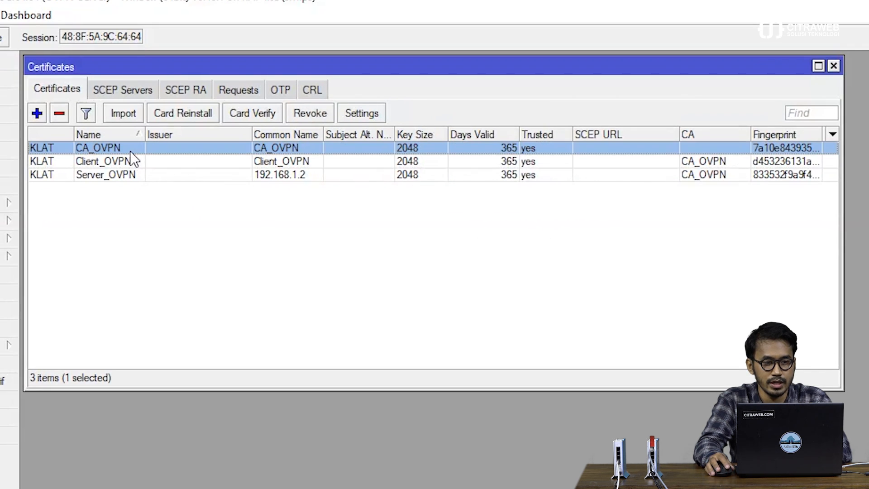
pyautogui.keyDown('ctrl'); pyautogui.click(130, 162); pyautogui.keyUp('ctrl')
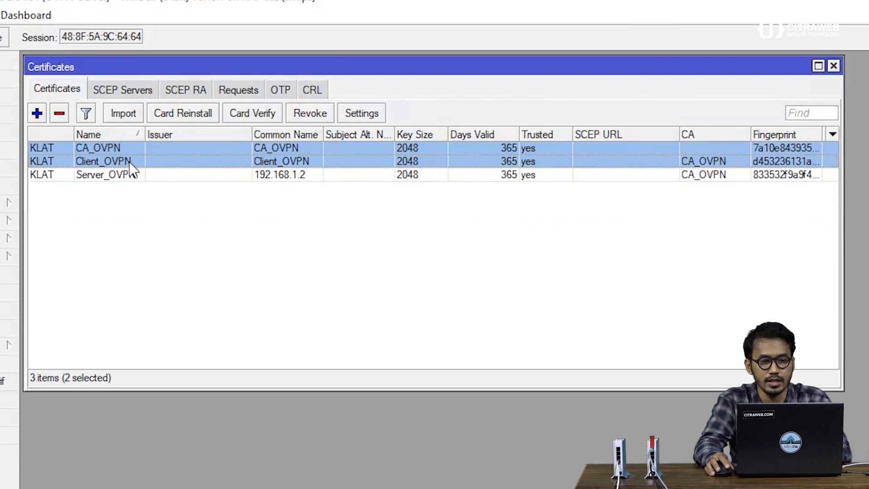
pyautogui.click(276, 223)
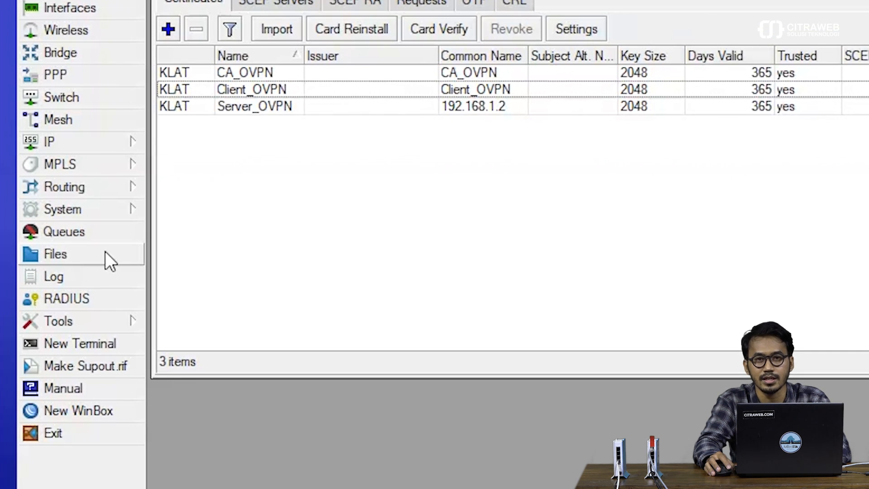
# Step: Open the File List, select the four cert_export files, and place it beside the Explorer Certificate folder
pyautogui.click(105, 251)
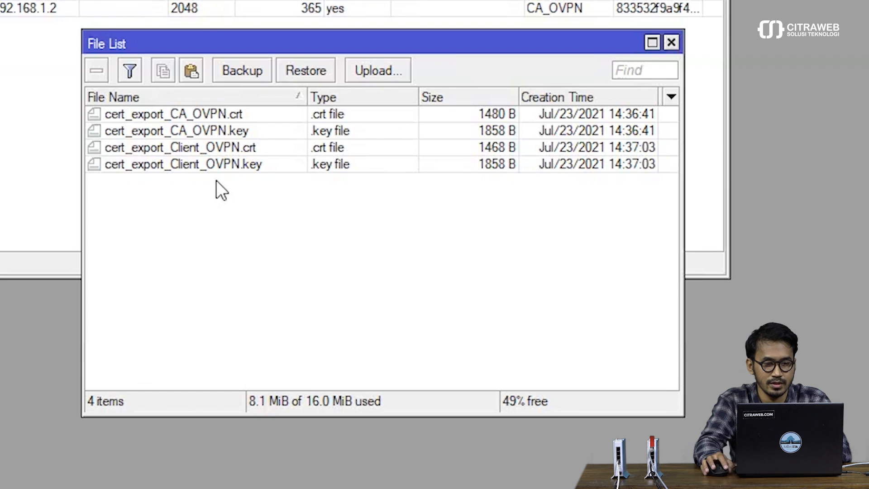
pyautogui.click(213, 113)
pyautogui.keyDown('shift'); pyautogui.click(213, 164); pyautogui.keyUp('shift')
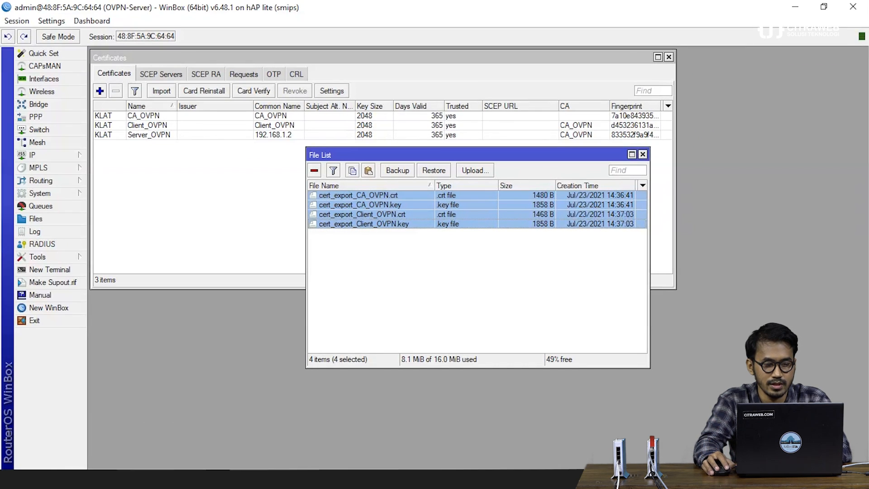
pyautogui.click(161, 479)
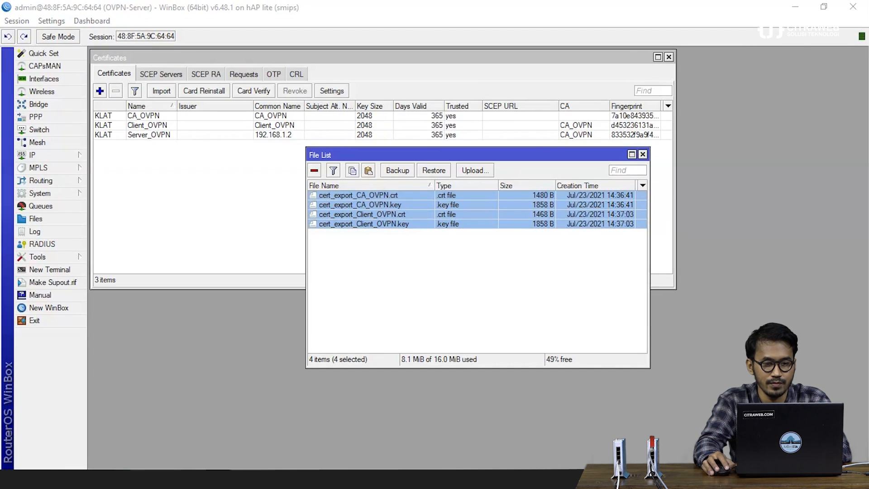
pyautogui.moveTo(358, 20); pyautogui.dragTo(606, 79)
pyautogui.moveTo(389, 155); pyautogui.dragTo(278, 147)
# Step: Drag the four cert_export .crt and .key files from WinBox into the Explorer Certificate folder
pyautogui.click(823, 6)
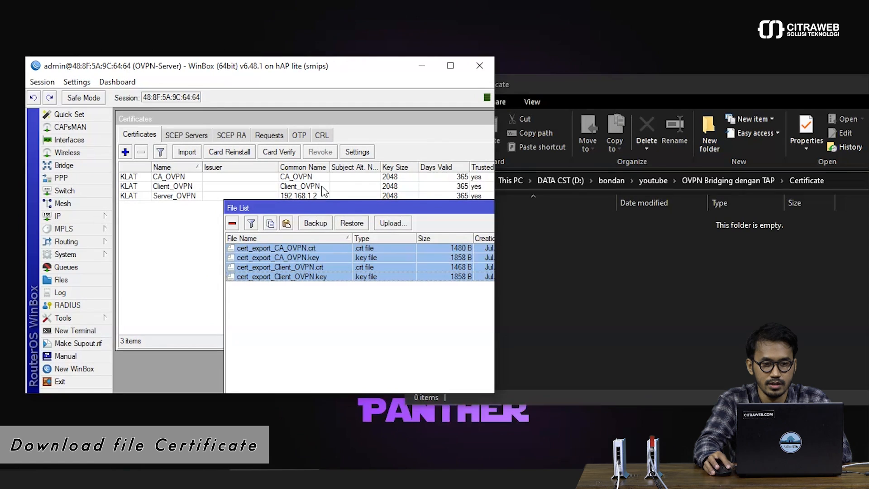
pyautogui.moveTo(295, 257); pyautogui.dragTo(609, 278)
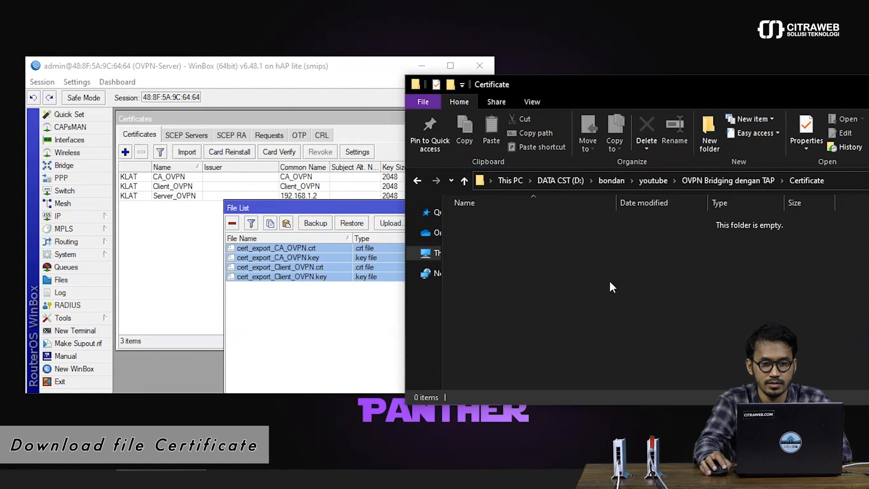
pyautogui.click(591, 295)
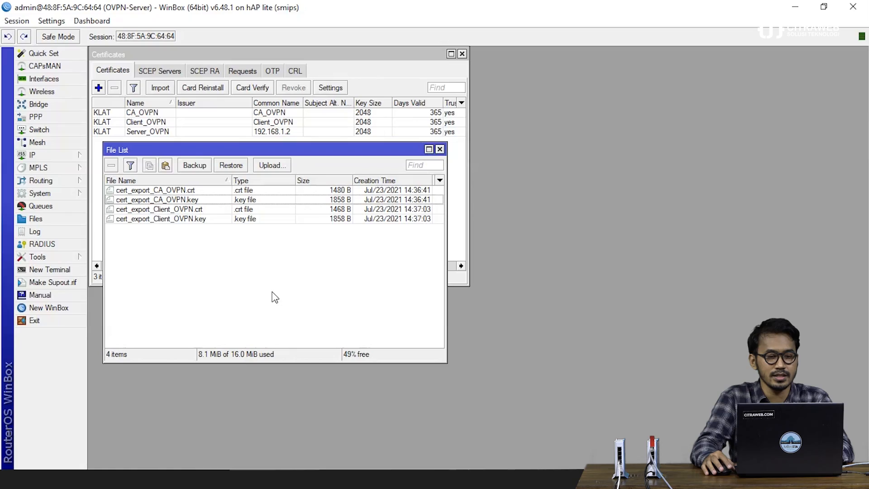
# Step: Close the File List and open the PPP Profiles list showing default and default-encryption
pyautogui.press('Escape')
pyautogui.press('Escape')
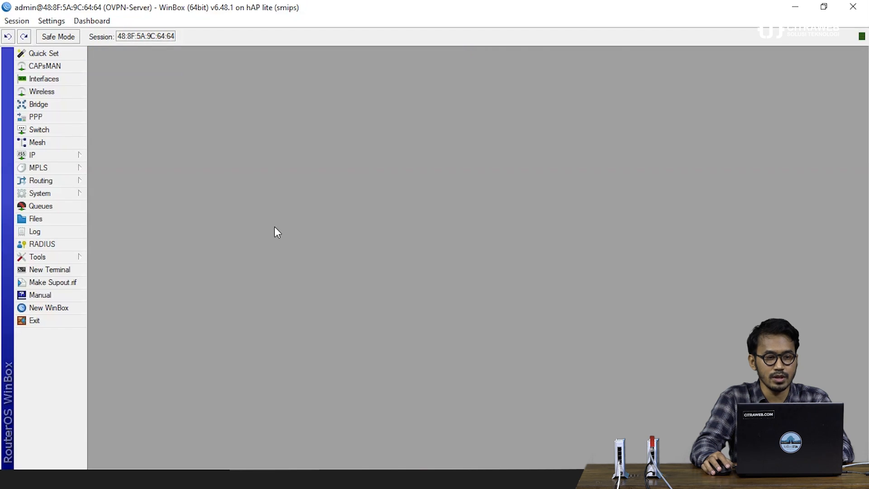
pyautogui.click(21, 121)
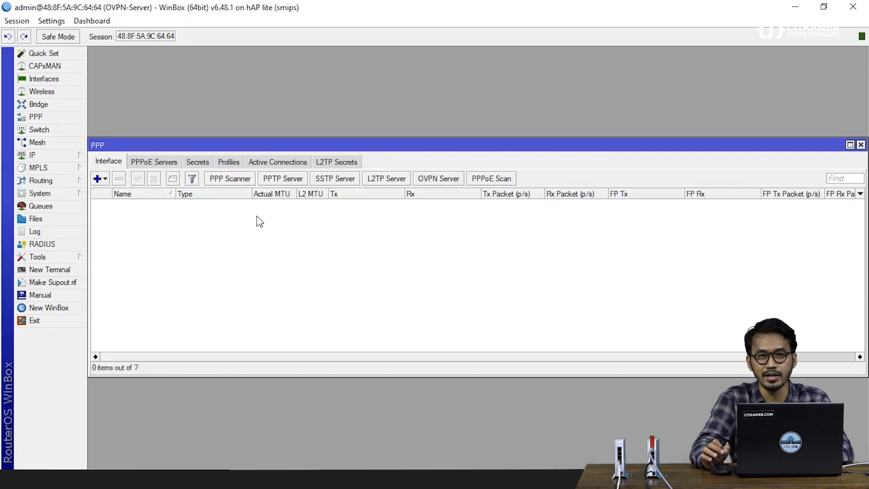
pyautogui.click(235, 164)
# Step: Start a new PPP profile named profile-OVPN and bring up the IP Pool list alongside
pyautogui.moveTo(237, 145); pyautogui.dragTo(240, 60)
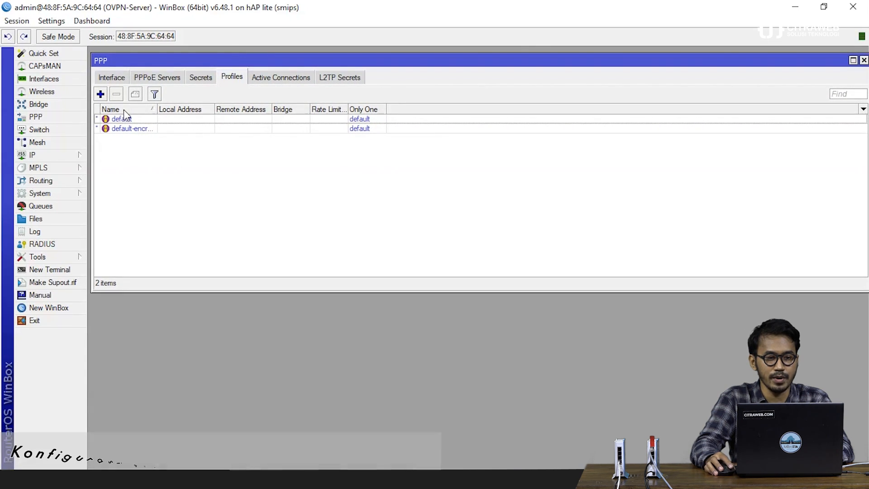
pyautogui.click(100, 95)
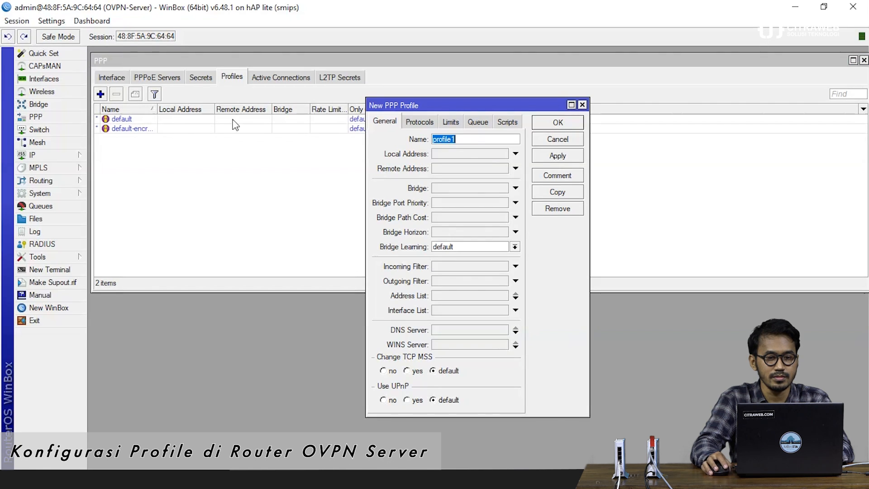
pyautogui.moveTo(398, 111); pyautogui.dragTo(180, 143)
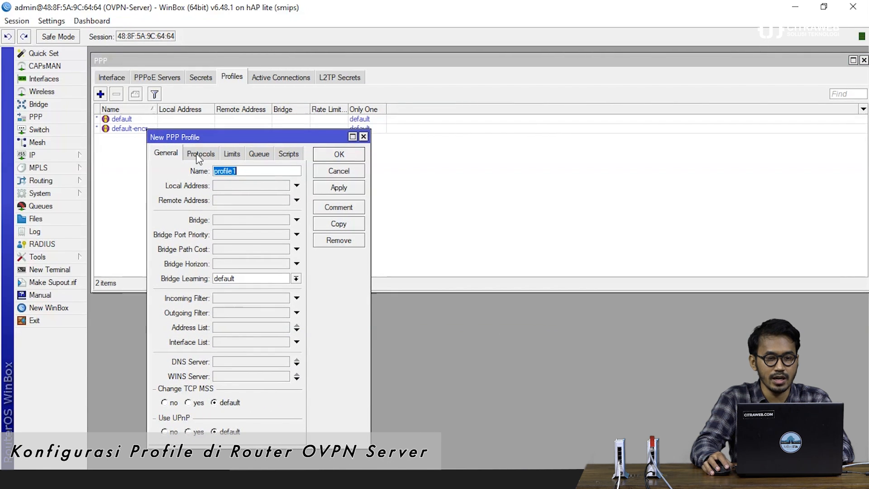
pyautogui.click(241, 173)
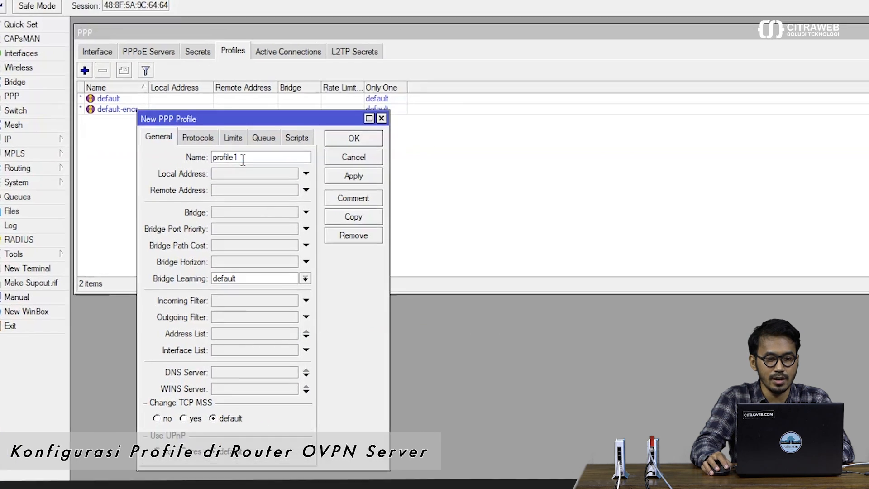
pyautogui.press('BackSpace')
pyautogui.write('-OVPN')
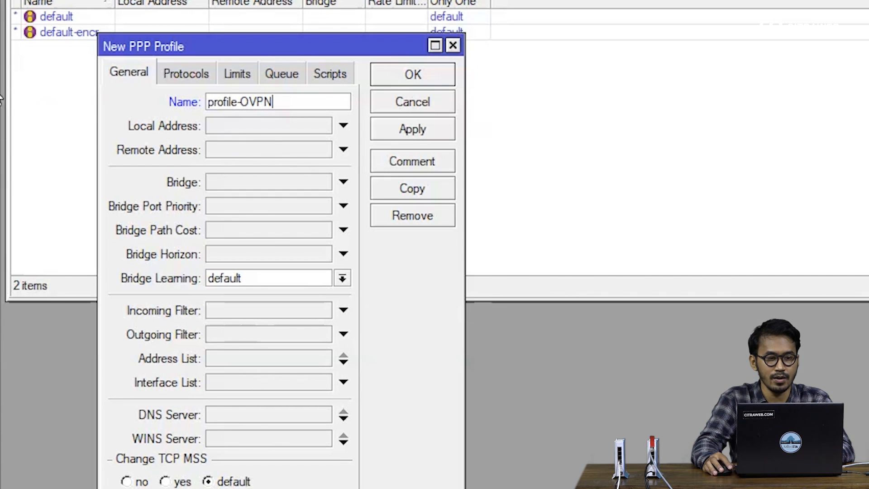
pyautogui.click(71, 44)
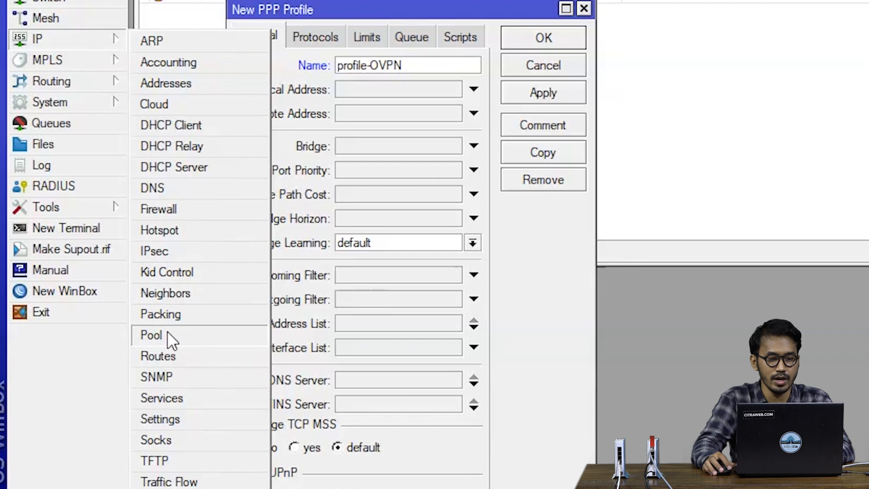
pyautogui.click(142, 342)
# Step: Give profile-OVPN local address 10.100.100.1, remote address Pool-VPN, and bridge bridge-LAN
pyautogui.click(211, 0)
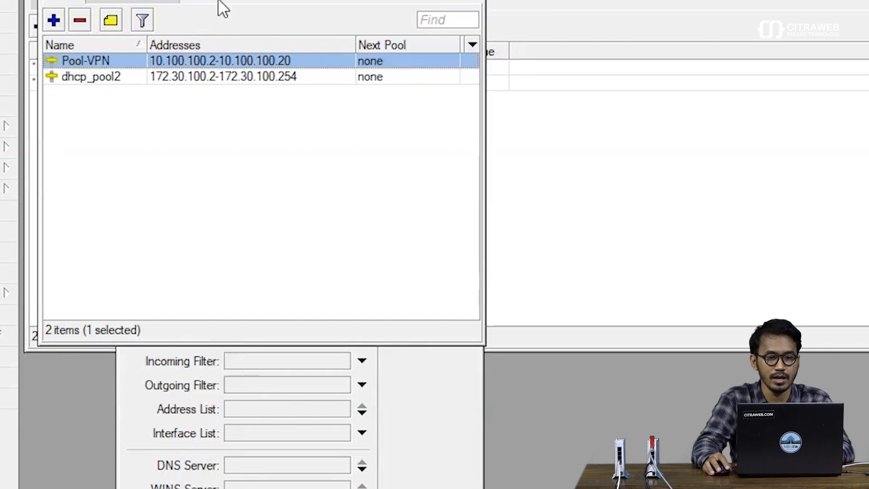
pyautogui.moveTo(337, 0); pyautogui.dragTo(757, 105)
pyautogui.click(294, 177)
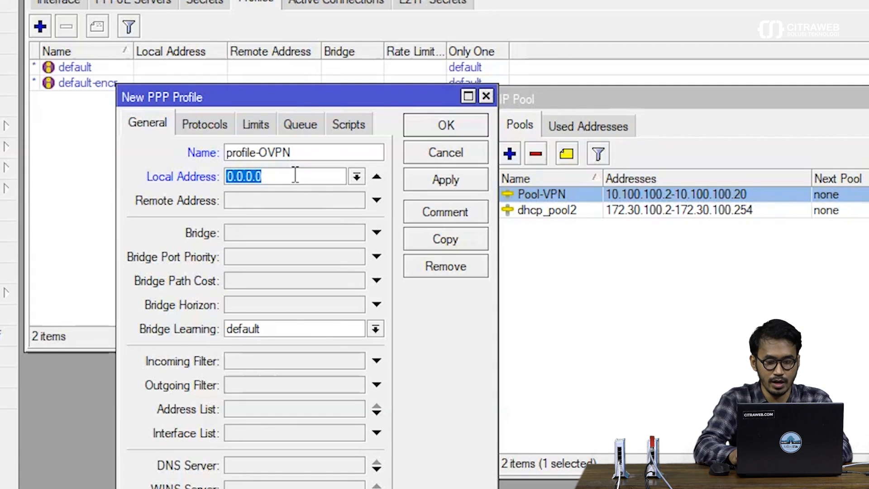
pyautogui.write('10.100.100.')
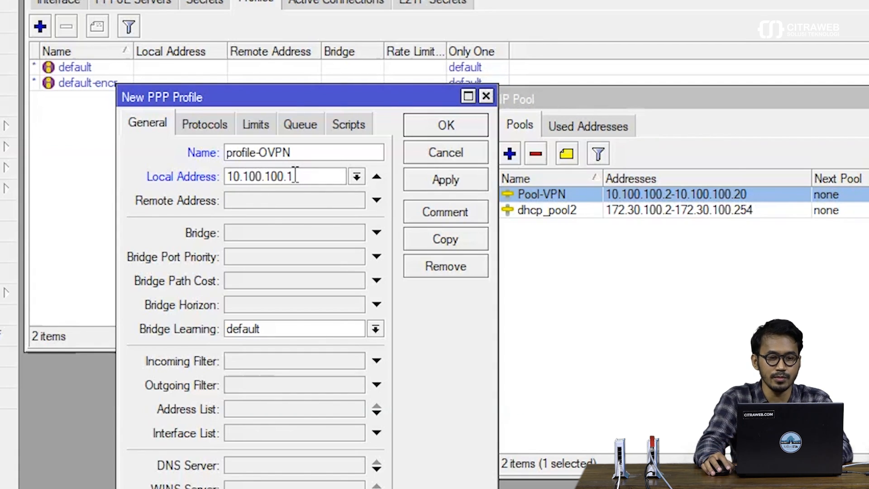
pyautogui.click(284, 199)
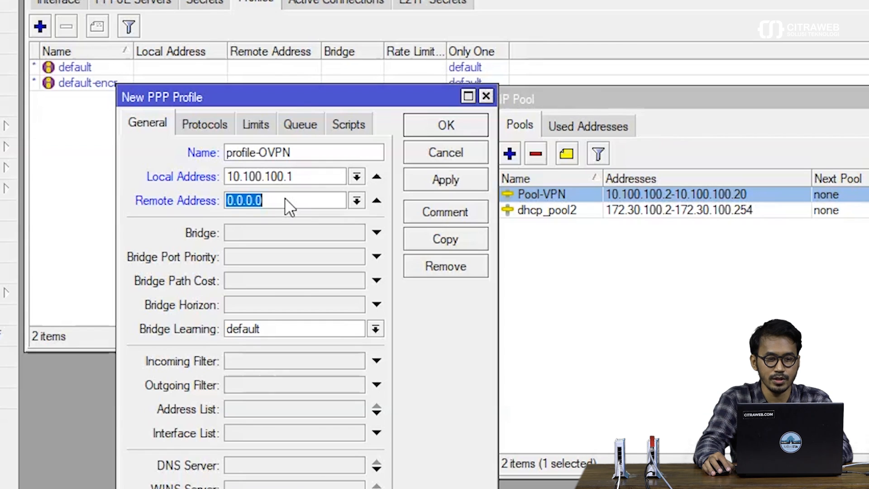
pyautogui.click(356, 200)
pyautogui.click(334, 233)
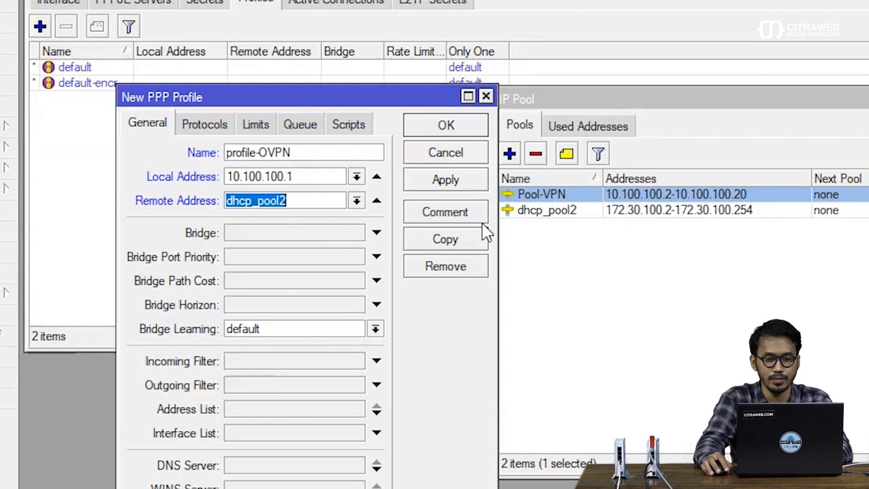
pyautogui.click(356, 200)
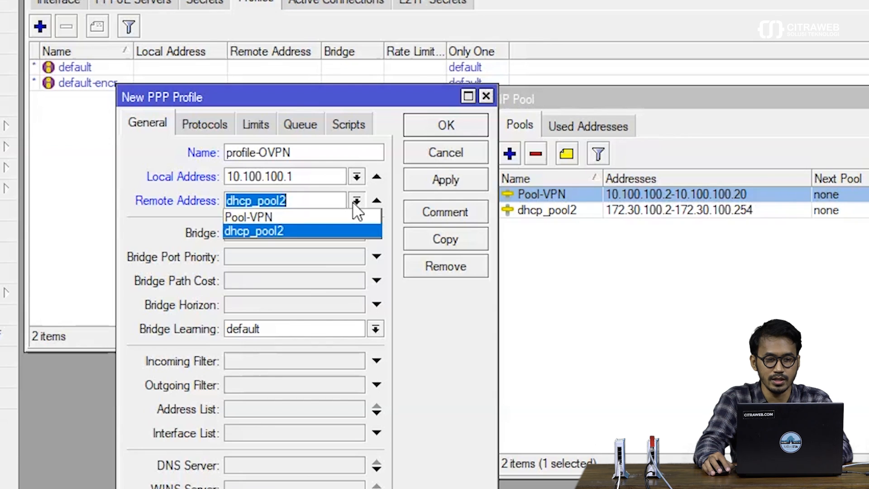
pyautogui.click(336, 213)
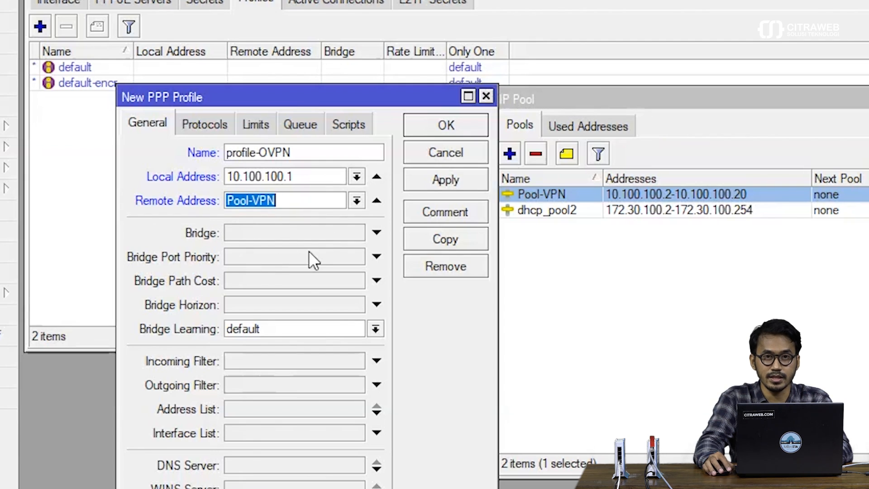
pyautogui.click(300, 233)
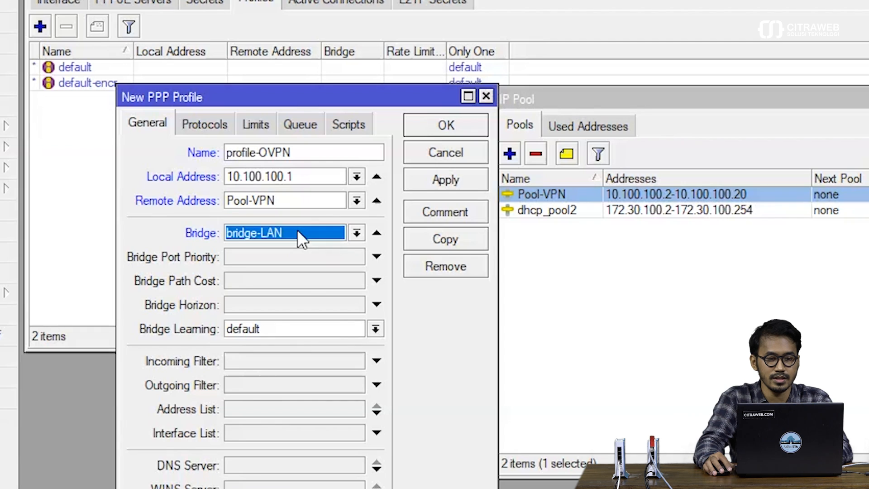
pyautogui.click(308, 237)
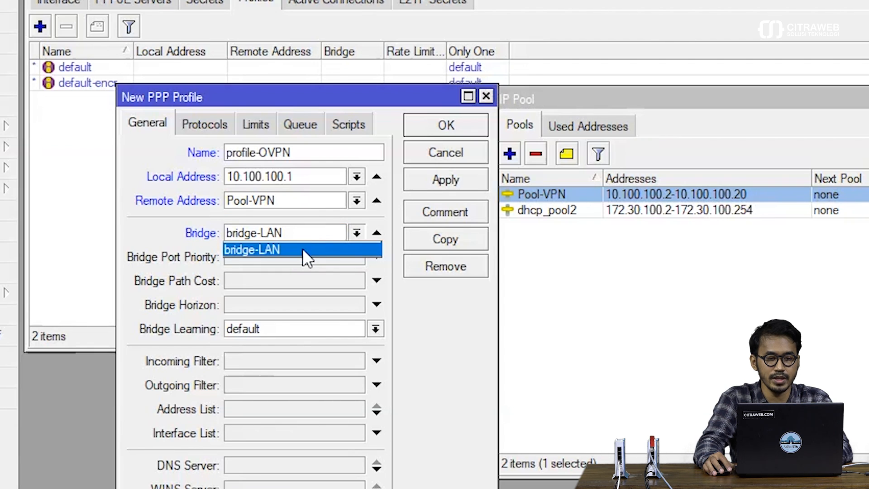
pyautogui.click(303, 248)
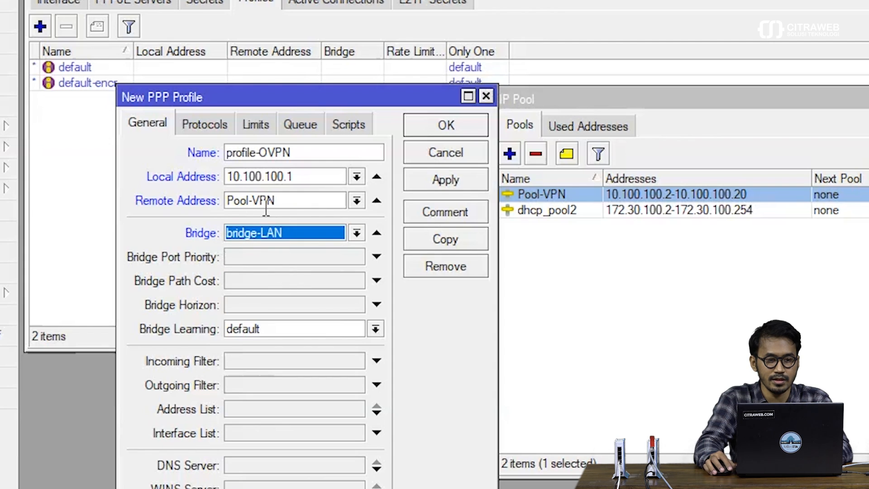
# Step: Review the Protocols, Limits and Queue tabs, then apply and save profile-OVPN
pyautogui.click(218, 127)
pyautogui.click(253, 127)
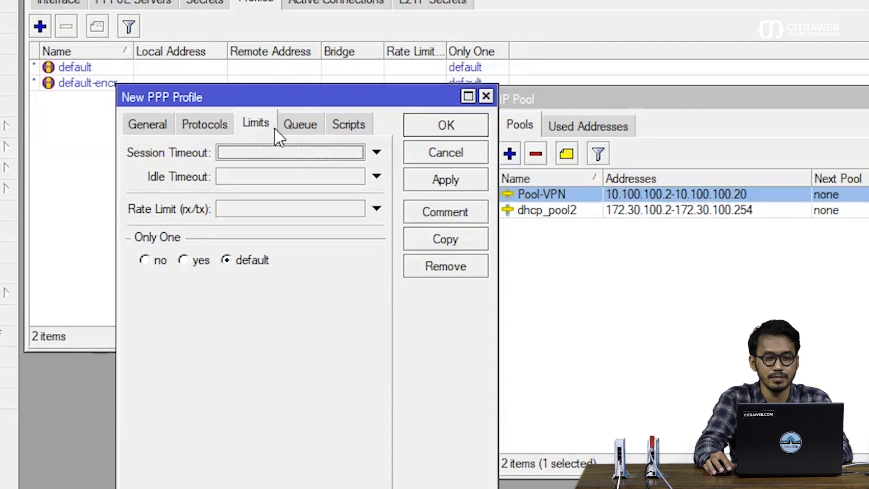
pyautogui.click(284, 128)
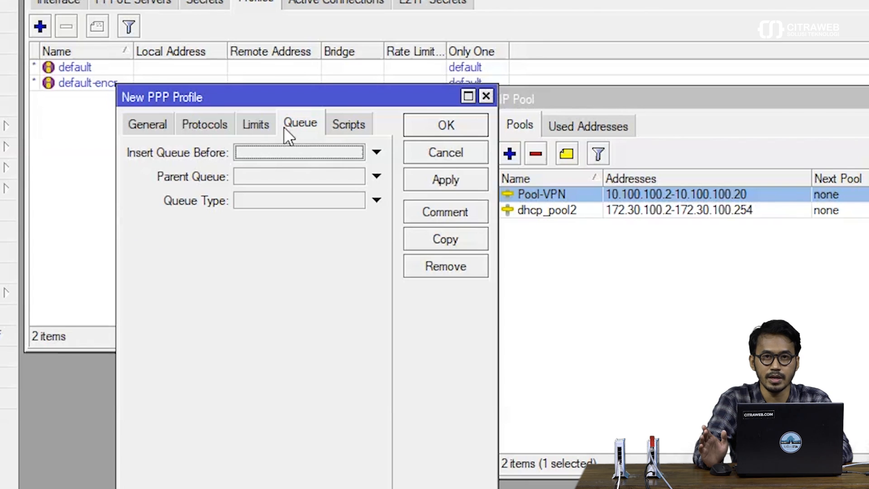
pyautogui.click(148, 121)
pyautogui.click(452, 184)
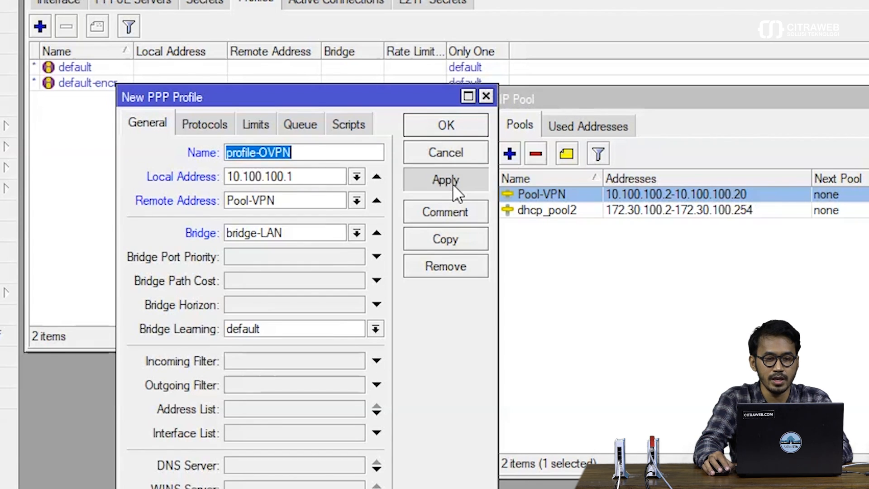
pyautogui.click(443, 126)
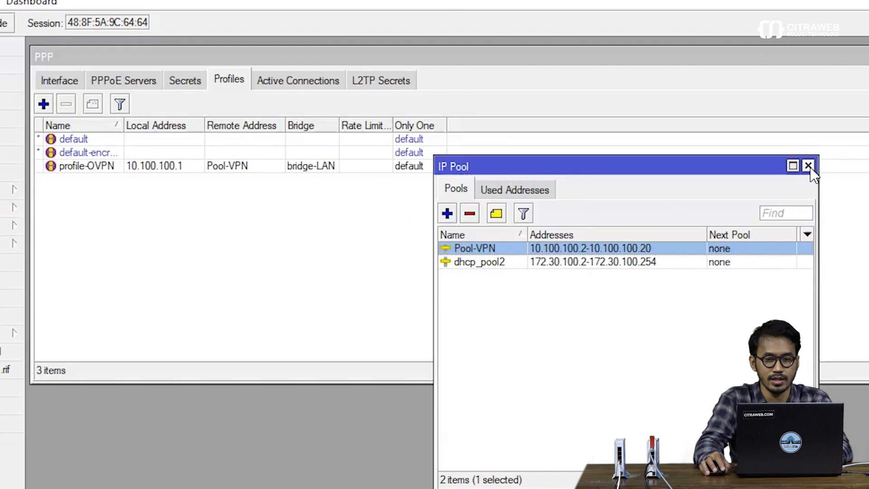
# Step: Close the IP Pool window and show the empty PPP Secrets list
pyautogui.click(809, 165)
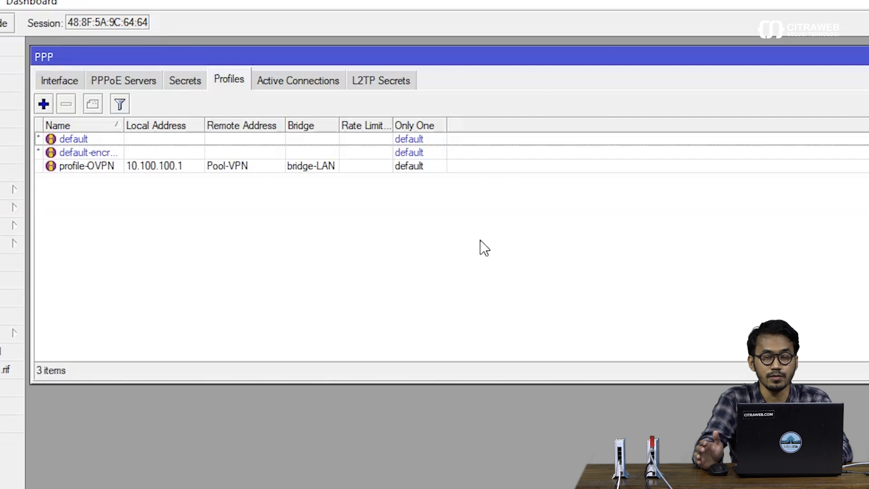
pyautogui.click(186, 81)
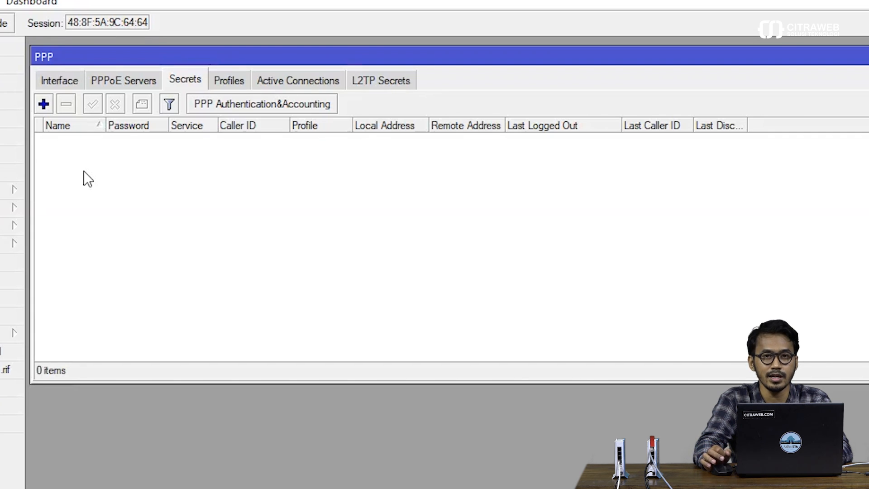
# Step: Add PPP secret user1 with its password, service ovpn and profile profile-OVPN, then save it
pyautogui.click(44, 104)
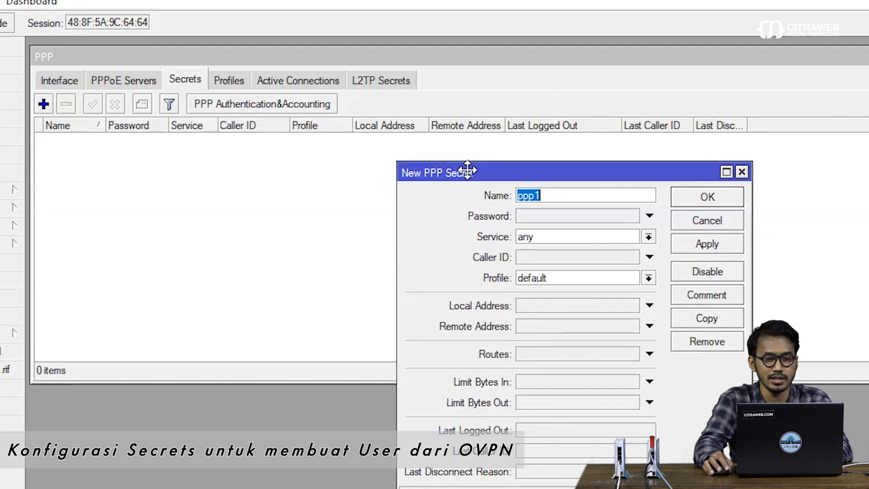
pyautogui.moveTo(453, 175); pyautogui.dragTo(122, 151)
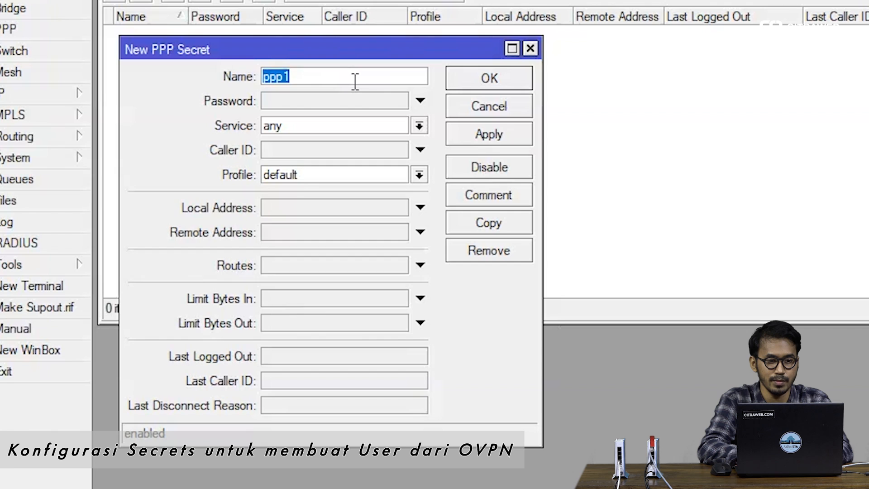
pyautogui.write('user1')
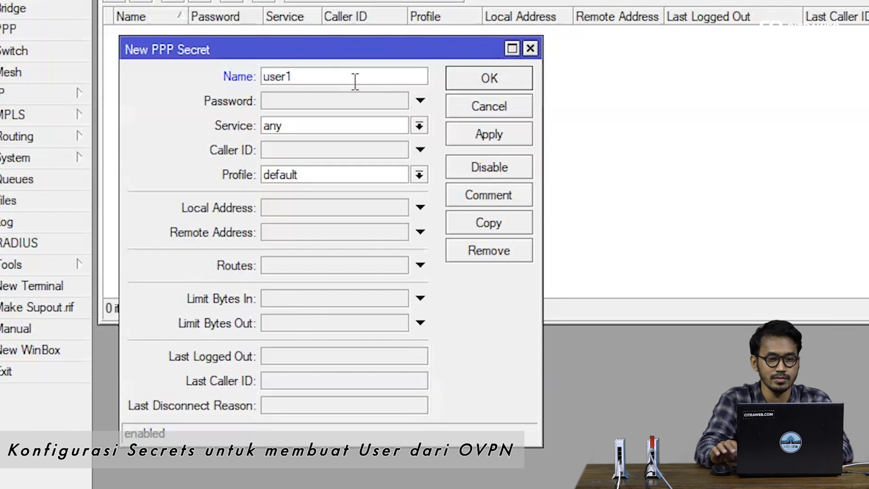
pyautogui.click(343, 103)
pyautogui.write('user1')
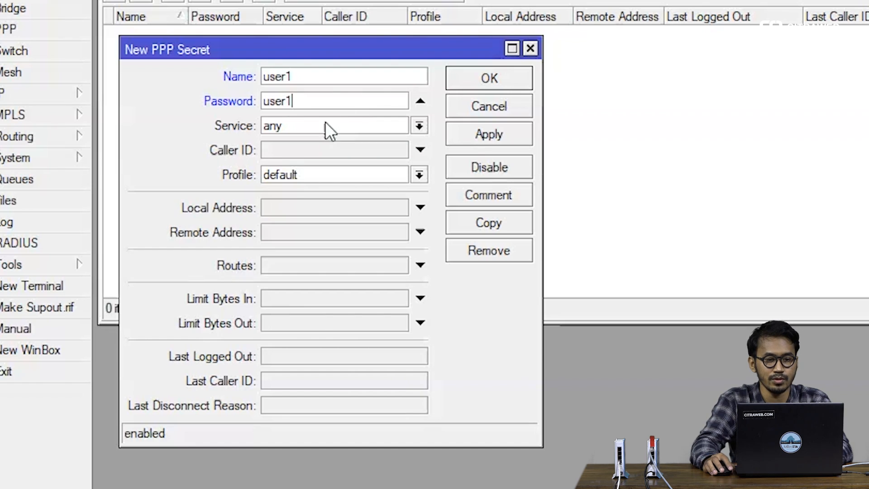
pyautogui.click(283, 127)
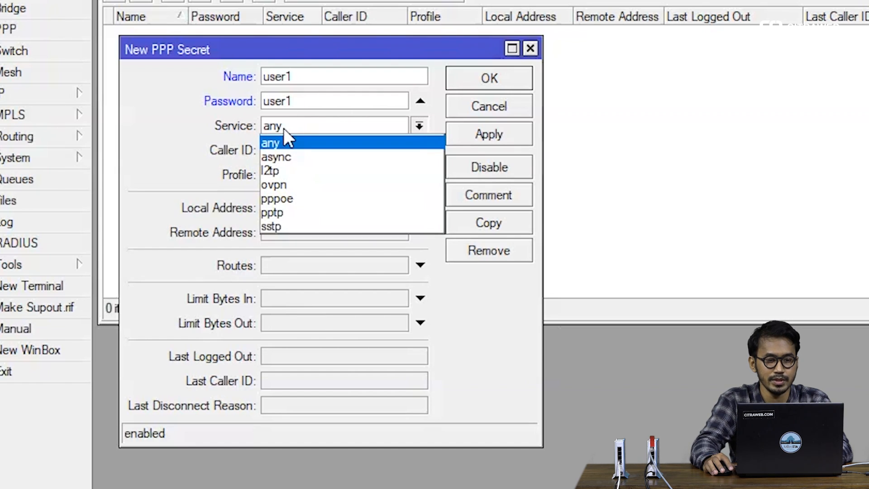
pyautogui.click(286, 183)
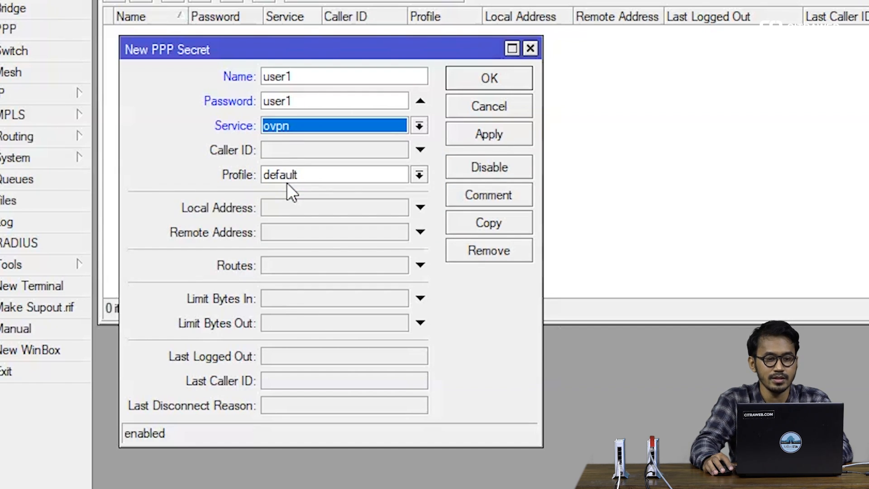
pyautogui.click(290, 175)
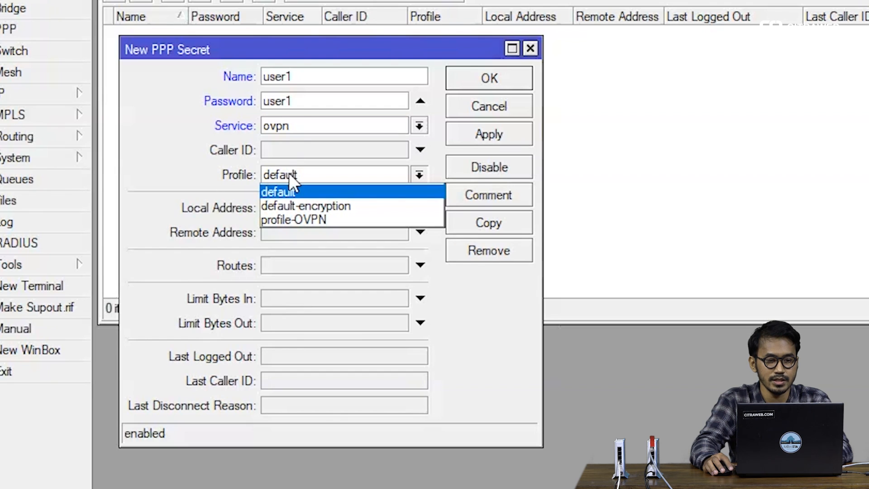
pyautogui.click(298, 218)
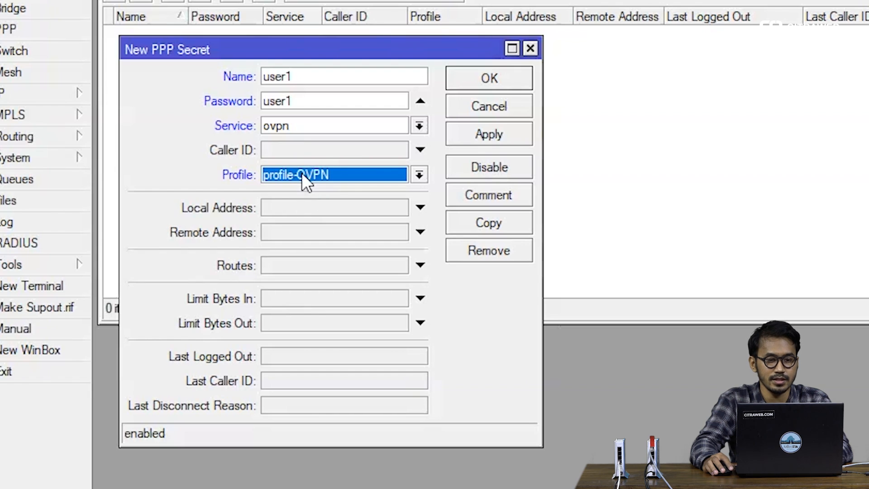
pyautogui.click(463, 135)
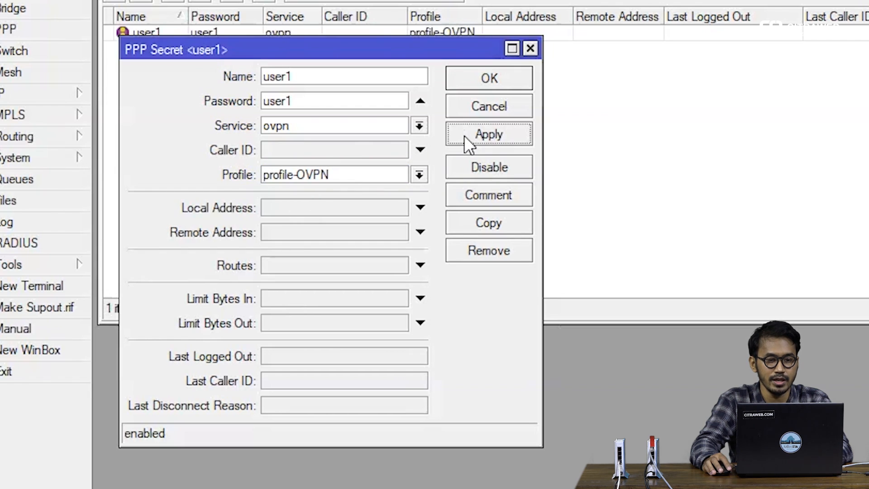
pyautogui.click(474, 83)
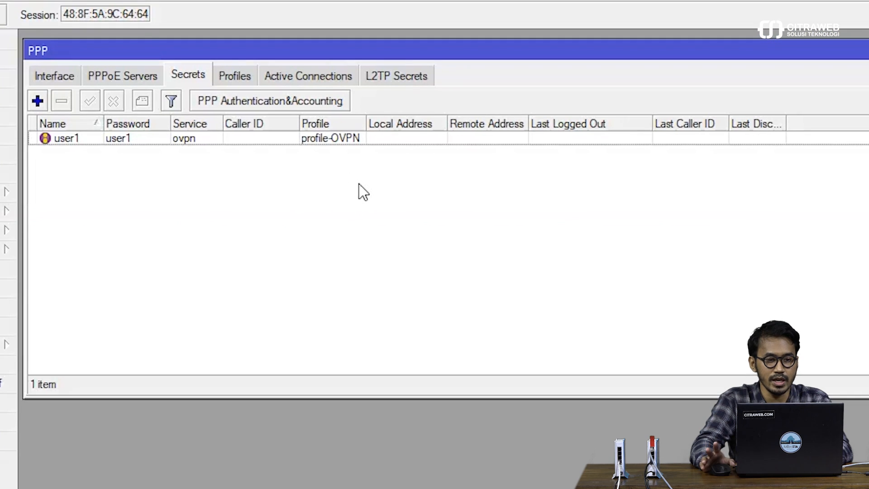
# Step: Switch the PPP window to its currently empty Interface list
pyautogui.click(64, 81)
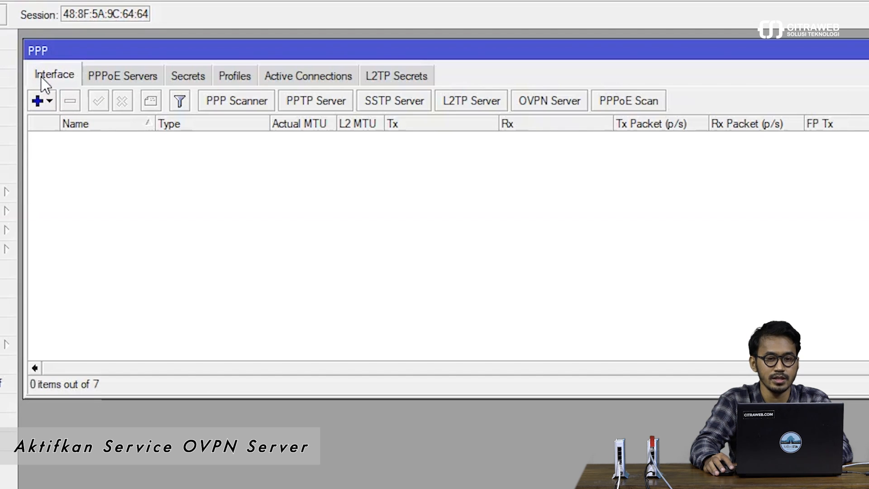
# Step: Enable the OVPN server in ethernet mode with profile-OVPN as its default profile
pyautogui.click(546, 105)
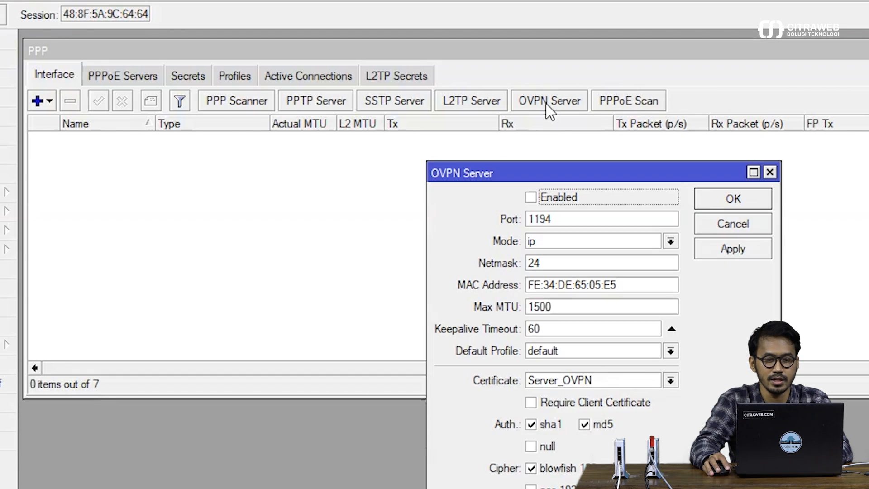
pyautogui.moveTo(533, 171); pyautogui.dragTo(465, 147)
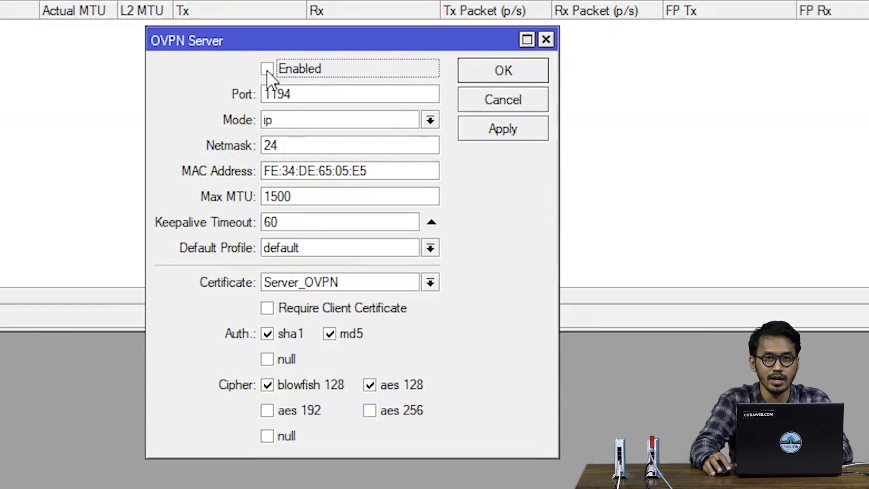
pyautogui.click(267, 70)
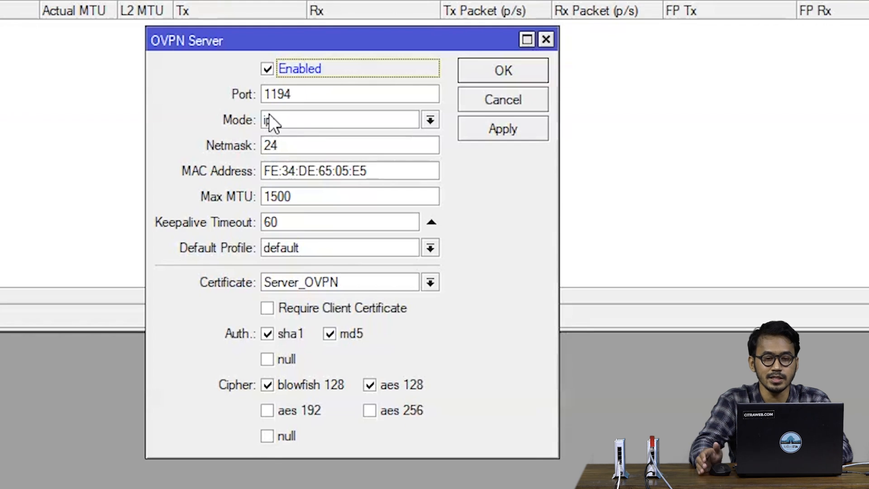
pyautogui.click(416, 122)
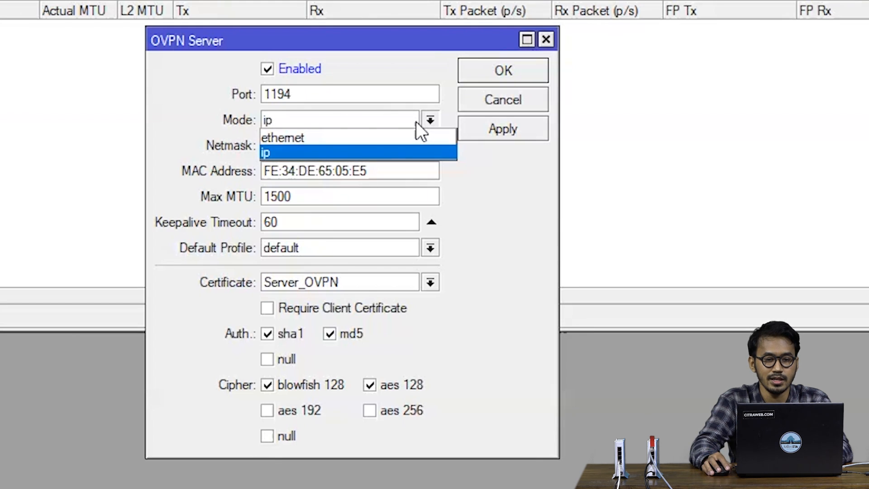
pyautogui.click(376, 139)
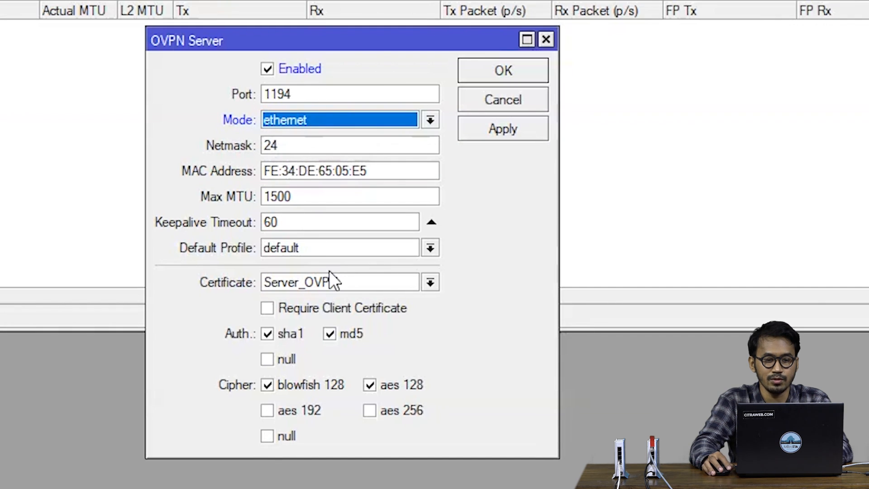
pyautogui.click(329, 249)
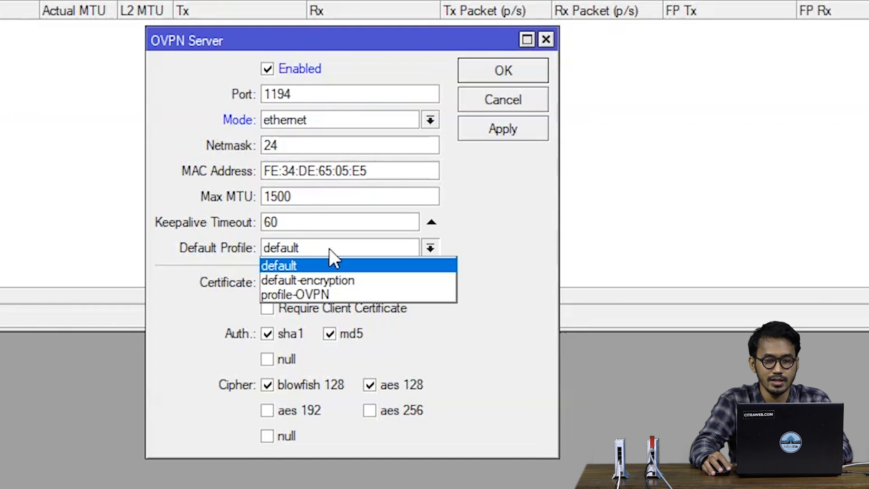
pyautogui.click(335, 292)
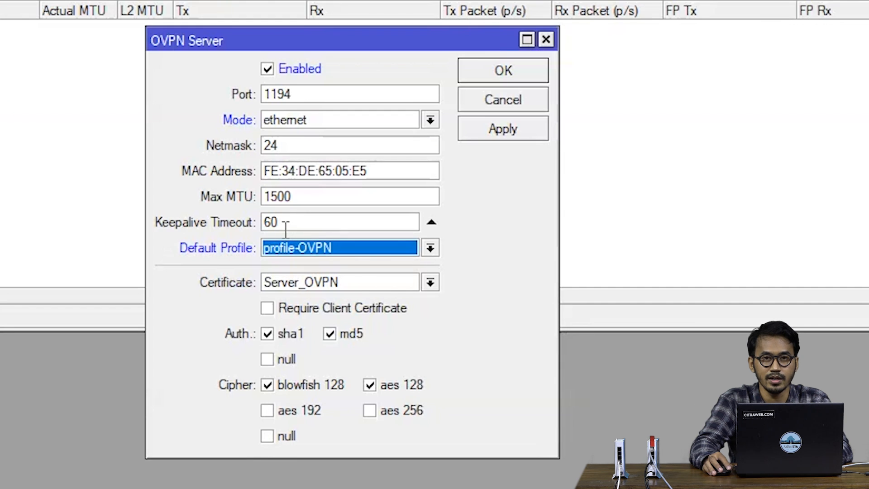
# Step: Set certificate Server_OVPN, require client certificates, and apply the OVPN server settings
pyautogui.click(290, 283)
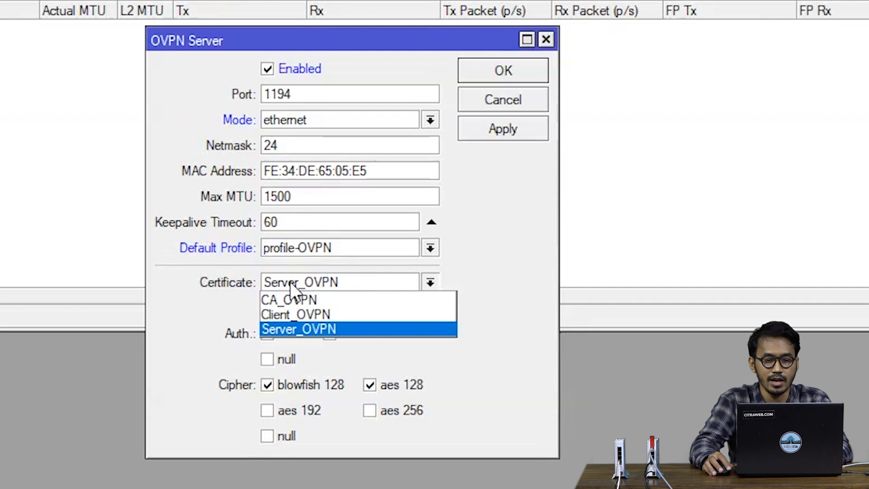
pyautogui.click(294, 327)
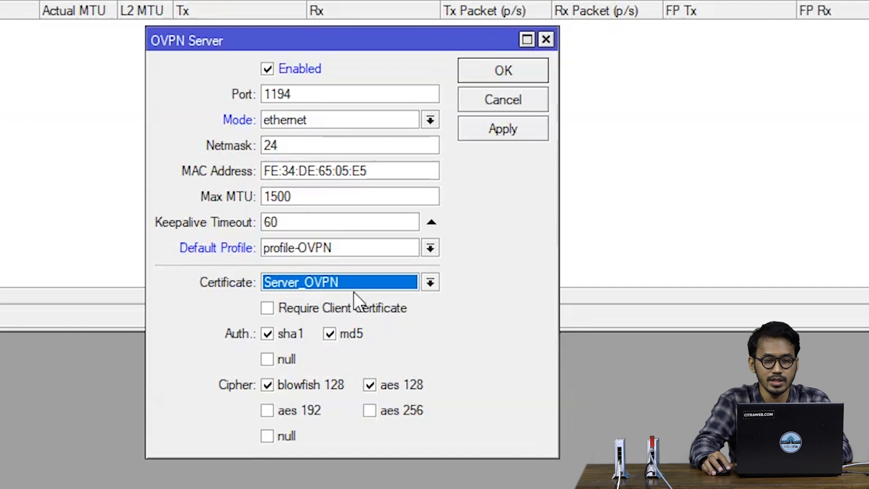
pyautogui.click(308, 282)
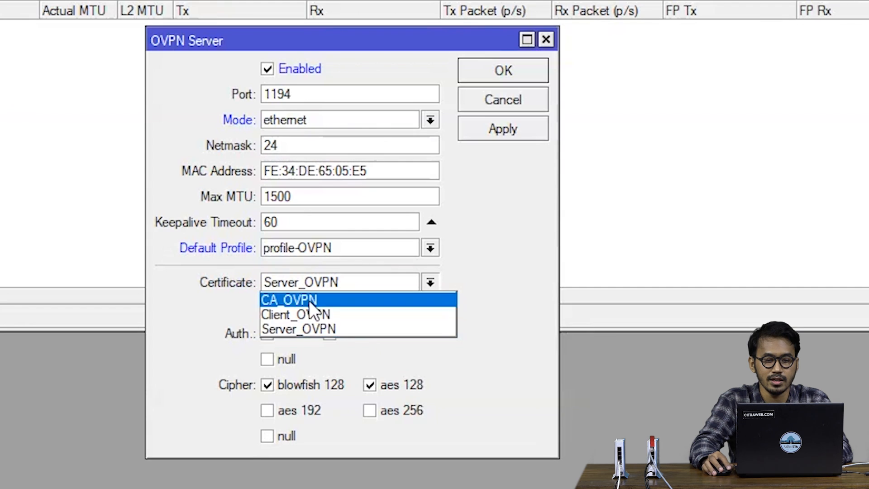
pyautogui.click(311, 328)
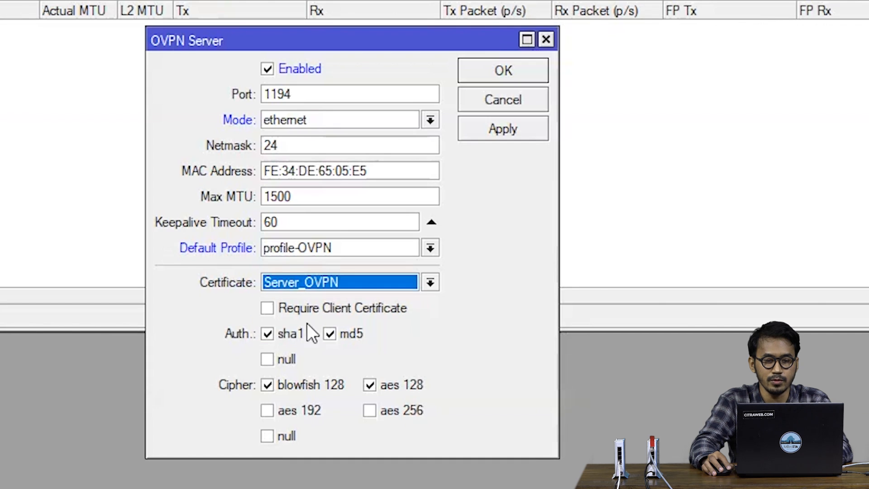
pyautogui.click(268, 308)
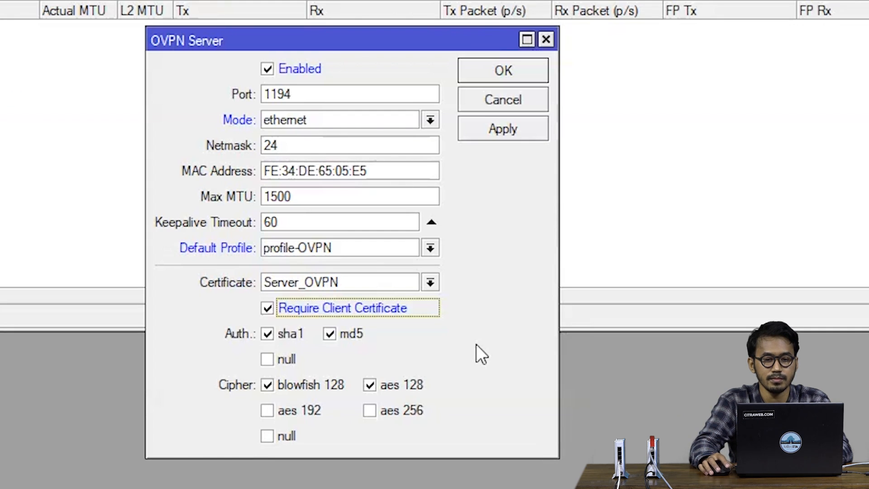
pyautogui.click(481, 134)
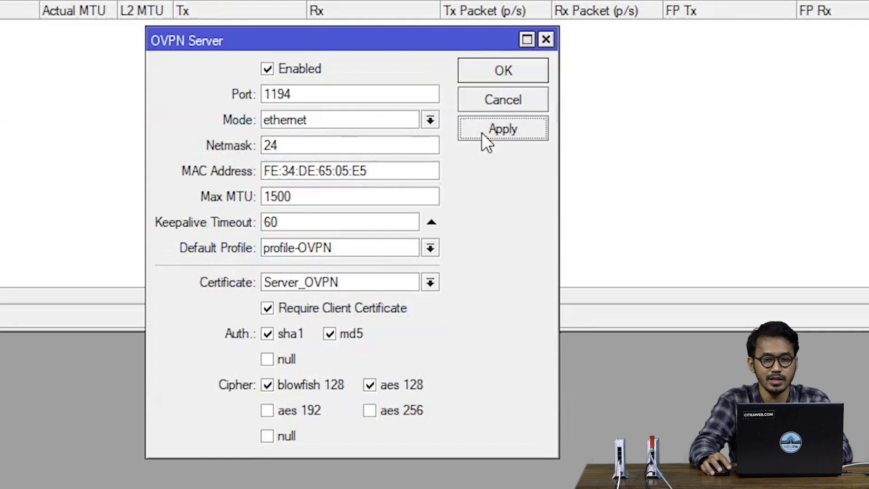
pyautogui.click(492, 72)
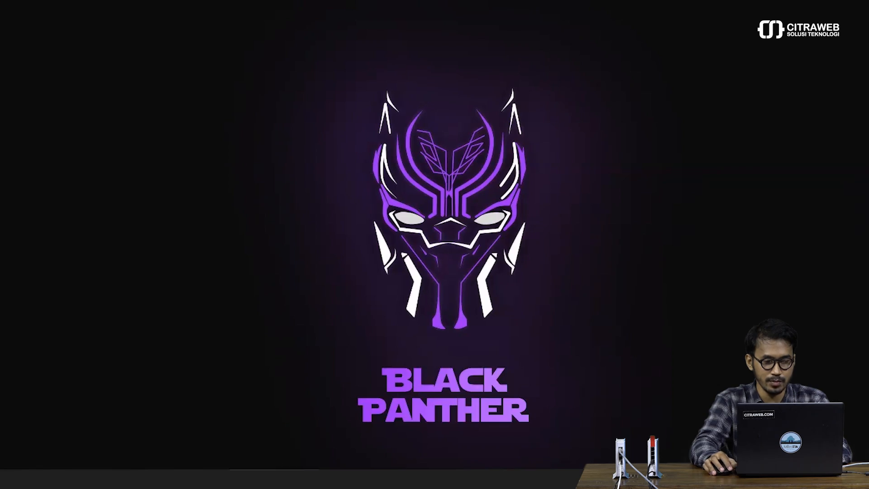
# Step: Connect WinBox to the OVPN-Client router picked from the neighbor list
pyautogui.click(274, 479)
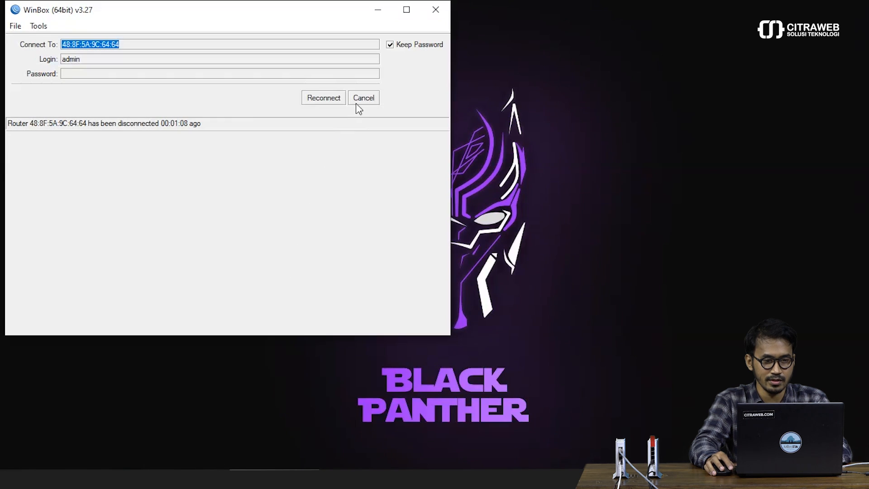
pyautogui.click(356, 100)
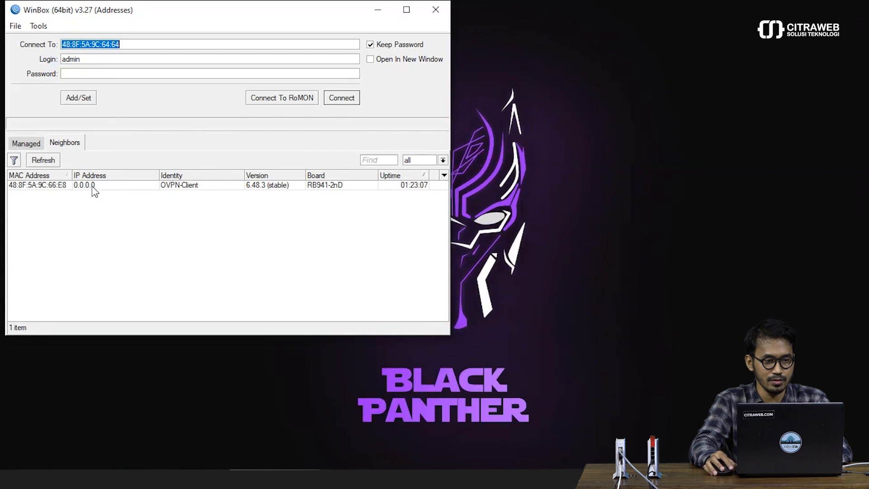
pyautogui.click(42, 187)
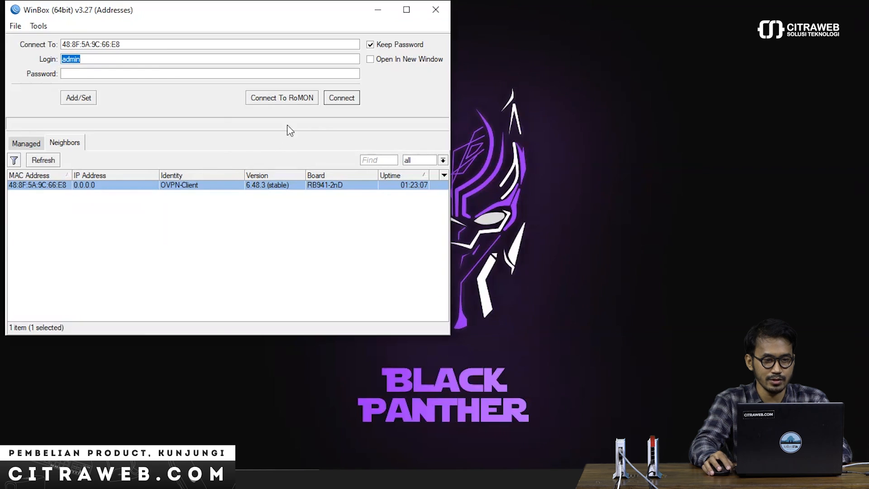
pyautogui.click(337, 100)
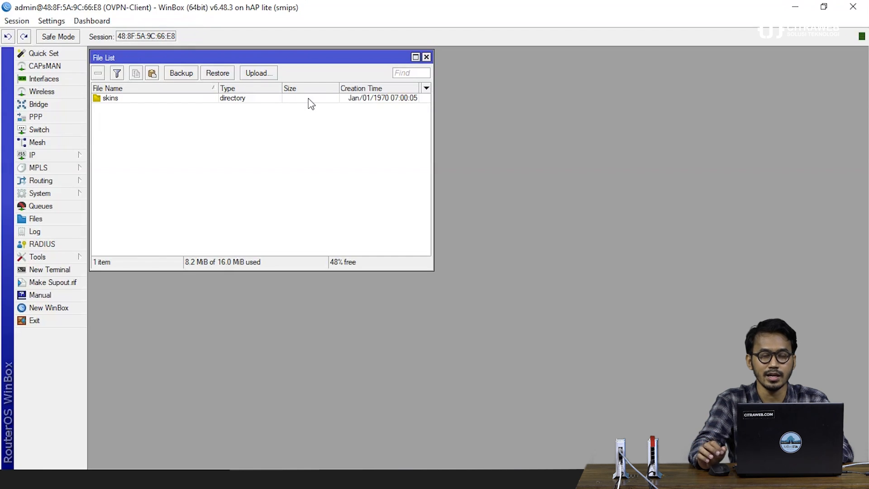
# Step: Bring up the Certificate folder beside WinBox and reconnect to the OVPN-Client router
pyautogui.moveTo(161, 478)
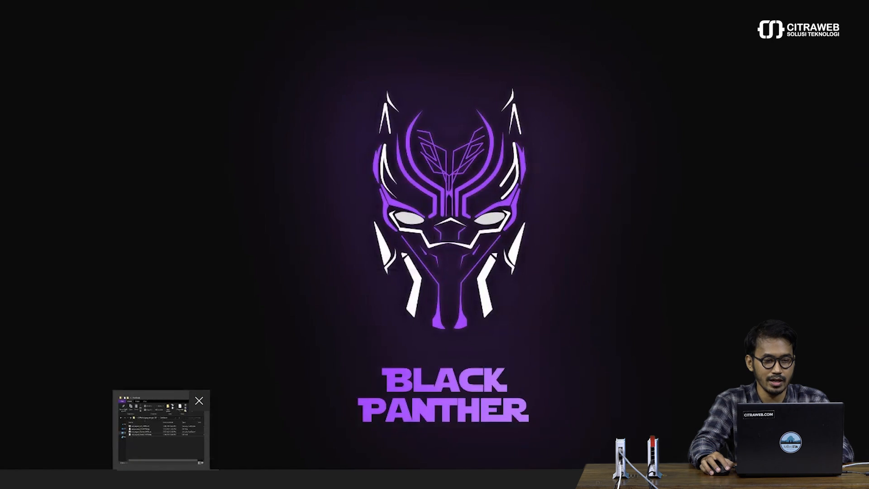
pyautogui.click(169, 436)
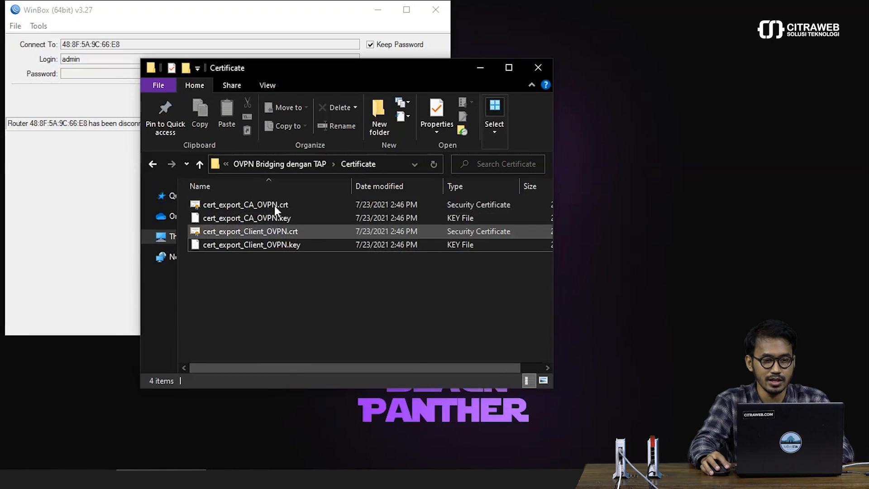
pyautogui.moveTo(267, 68); pyautogui.dragTo(520, 80)
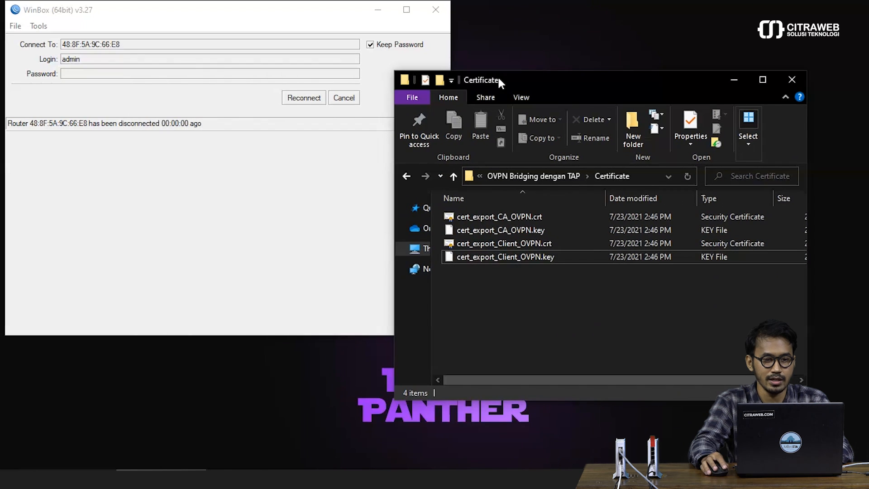
pyautogui.click(259, 101)
pyautogui.click(323, 97)
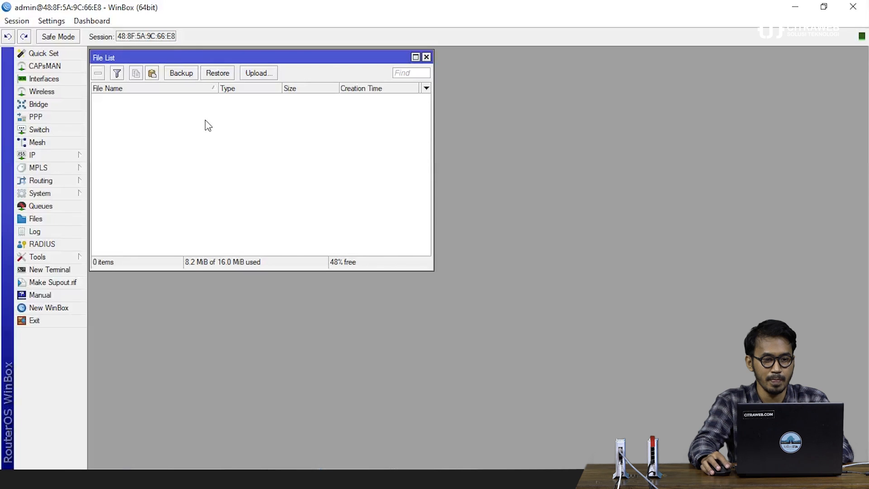
# Step: Copy all four CA_OVPN and Client_OVPN certificate files into the router's File List
pyautogui.click(162, 479)
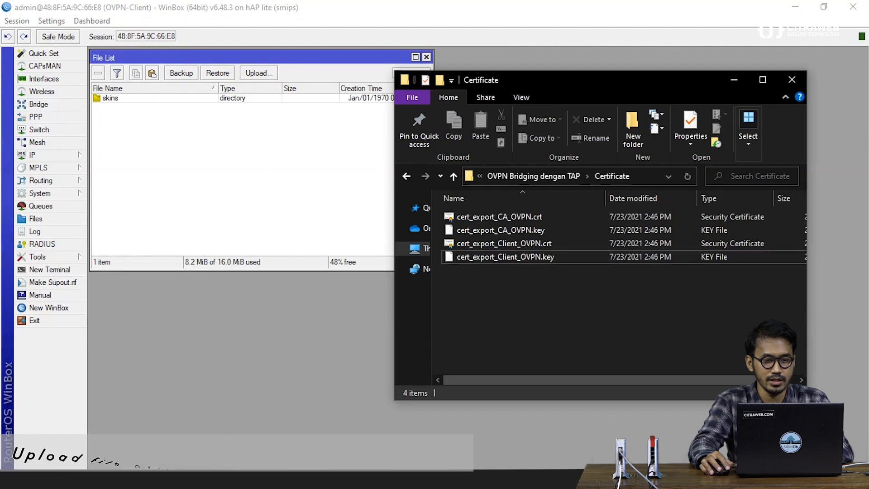
pyautogui.click(501, 251)
pyautogui.hotkey('ctrl', 'a')
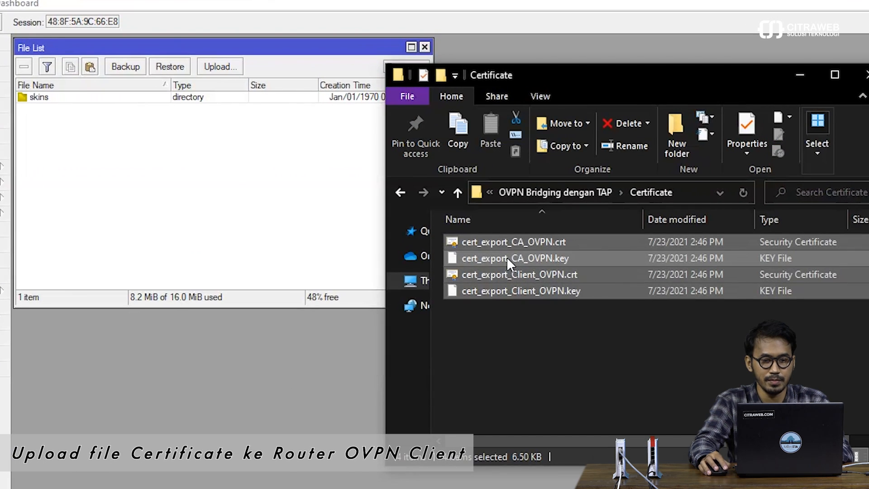
pyautogui.moveTo(352, 272); pyautogui.dragTo(103, 194)
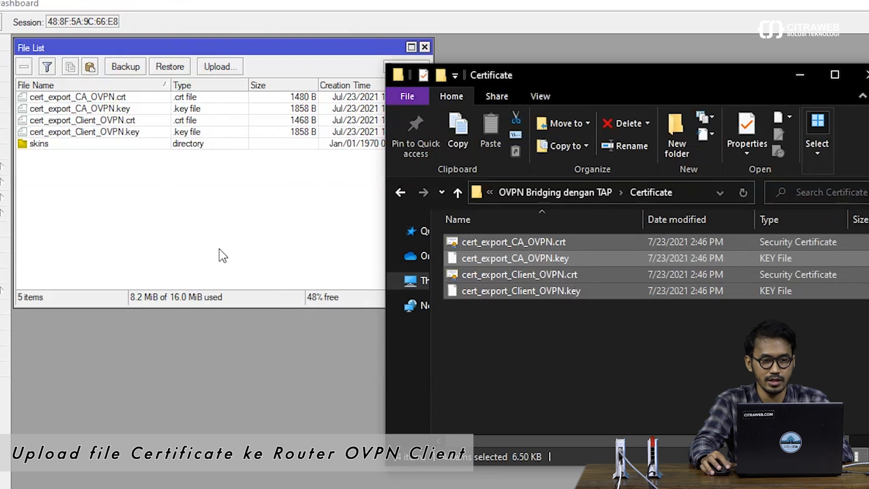
pyautogui.click(801, 73)
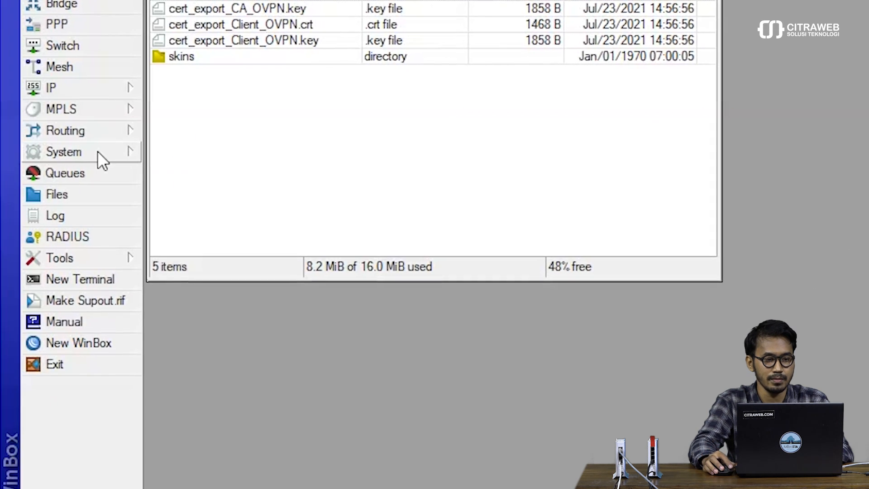
# Step: In System > Certificates, start importing cert_export_CA_OVPN.crt and enter its passphrase
pyautogui.click(97, 151)
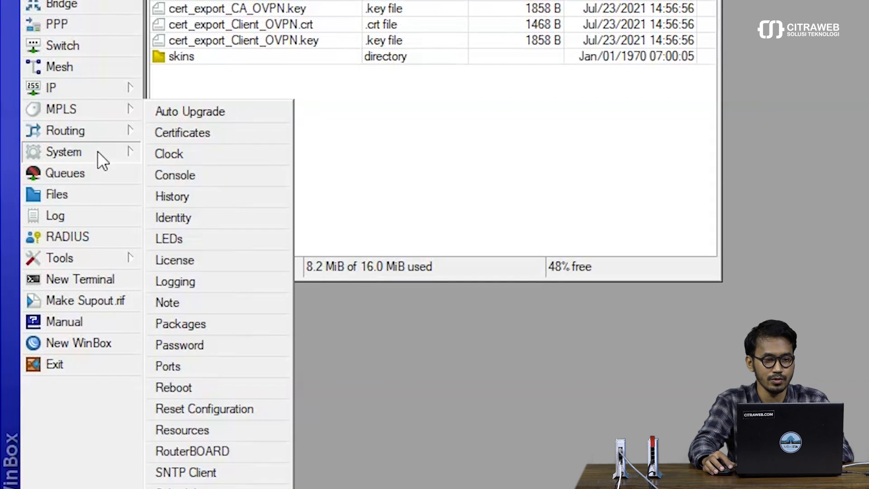
pyautogui.click(175, 140)
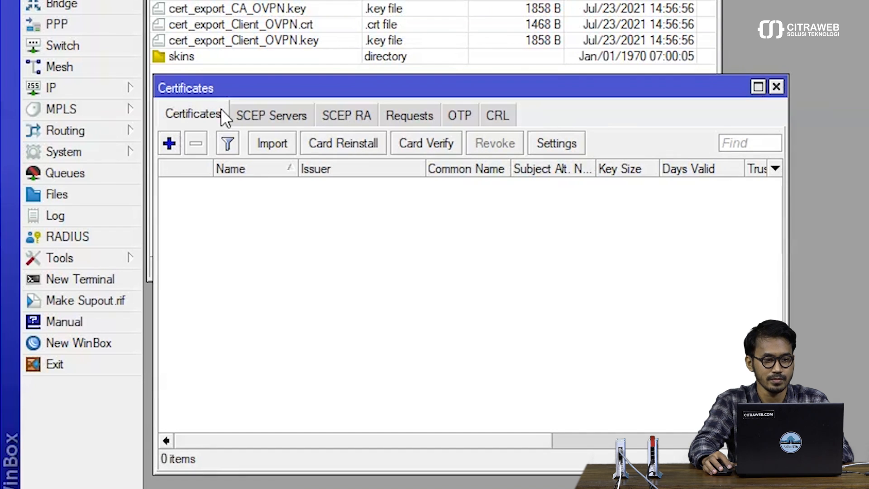
pyautogui.moveTo(231, 92); pyautogui.dragTo(228, 86)
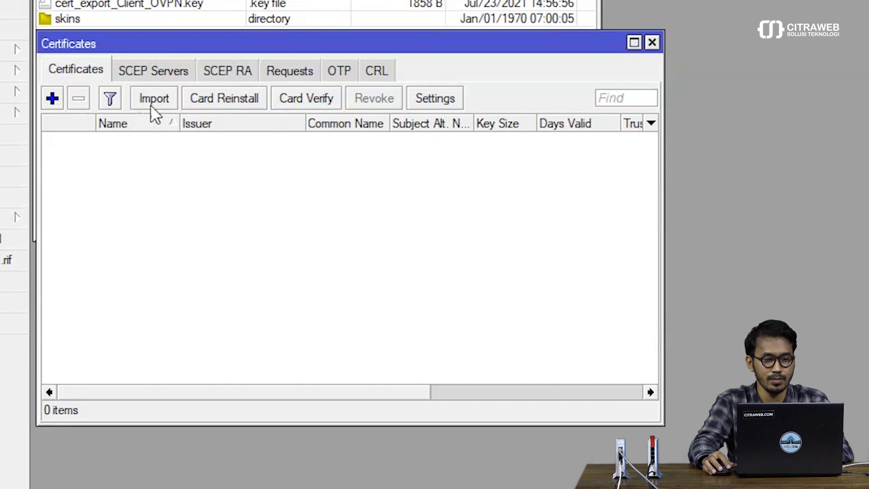
pyautogui.click(151, 99)
pyautogui.moveTo(150, 162)
pyautogui.mouseDown()
pyautogui.moveTo(171, 163)
pyautogui.moveTo(159, 163)
pyautogui.mouseUp()
pyautogui.click(367, 195)
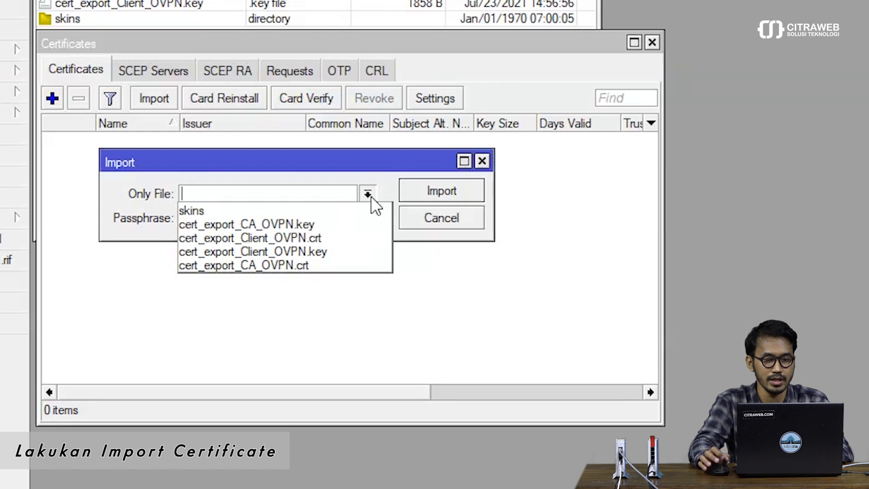
pyautogui.click(350, 266)
pyautogui.click(337, 219)
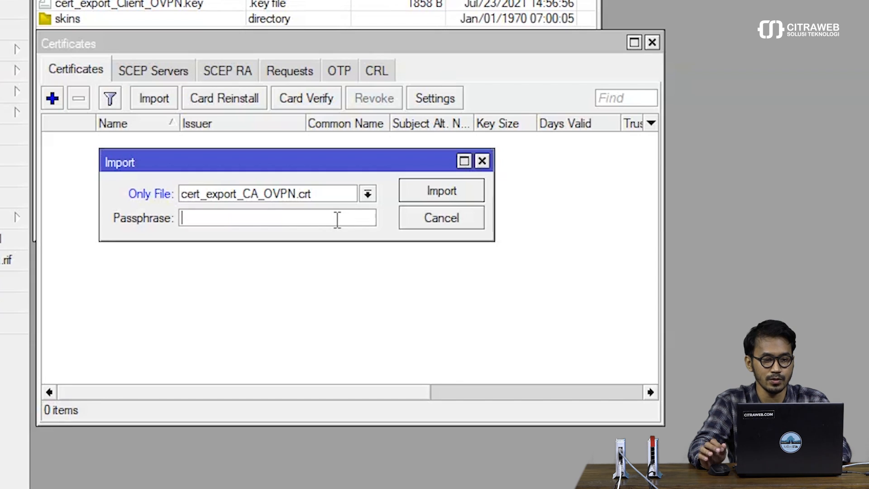
pyautogui.write('123')
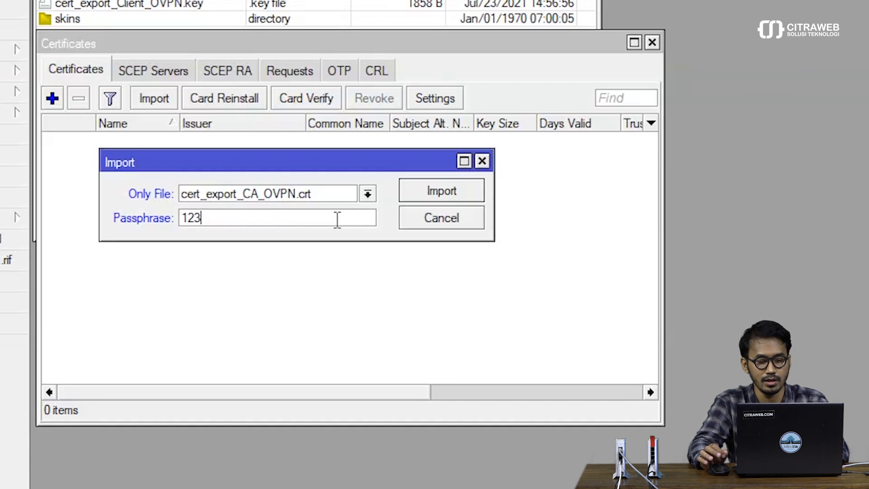
pyautogui.write('45678')
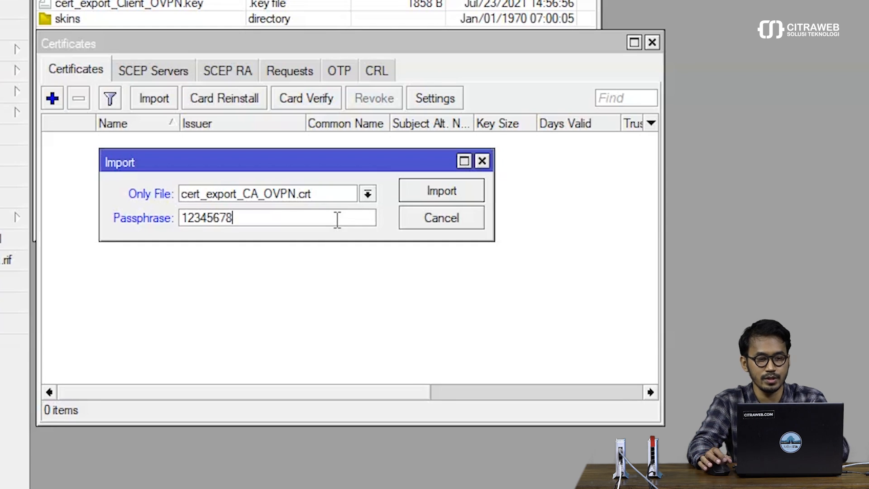
# Step: Import the CA certificate and its key cert_export_CA_OVPN.key
pyautogui.click(429, 192)
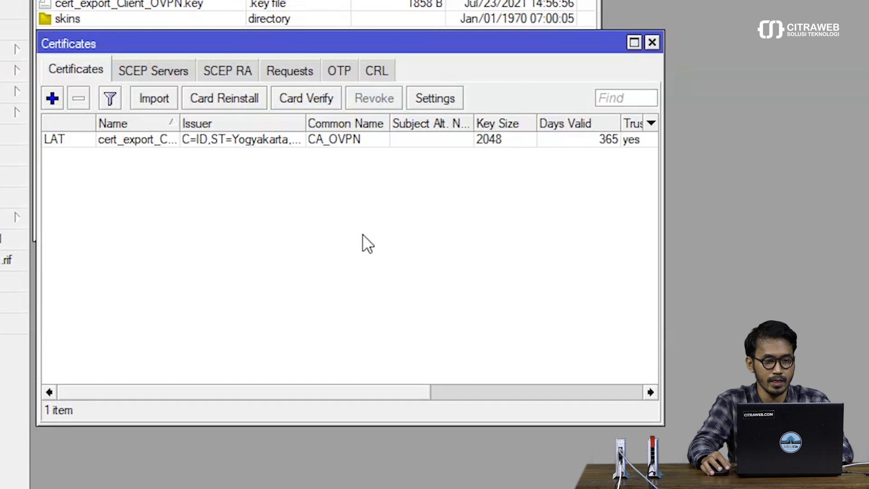
pyautogui.click(153, 99)
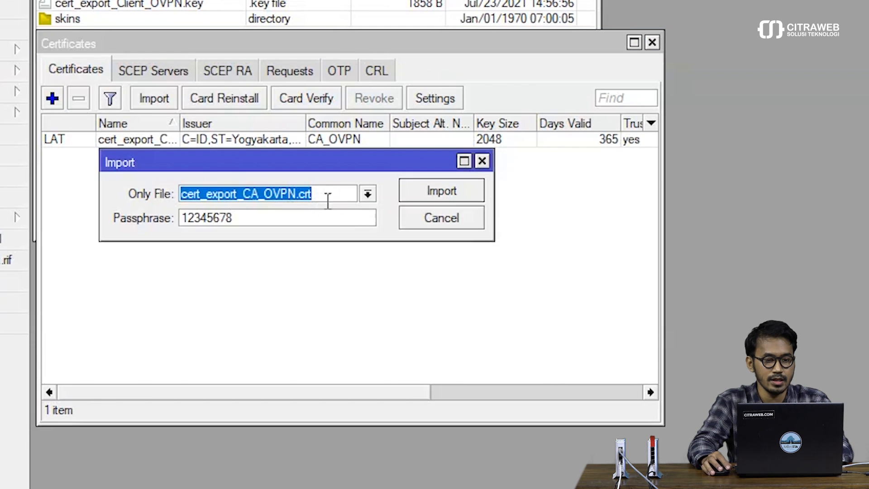
pyautogui.click(367, 194)
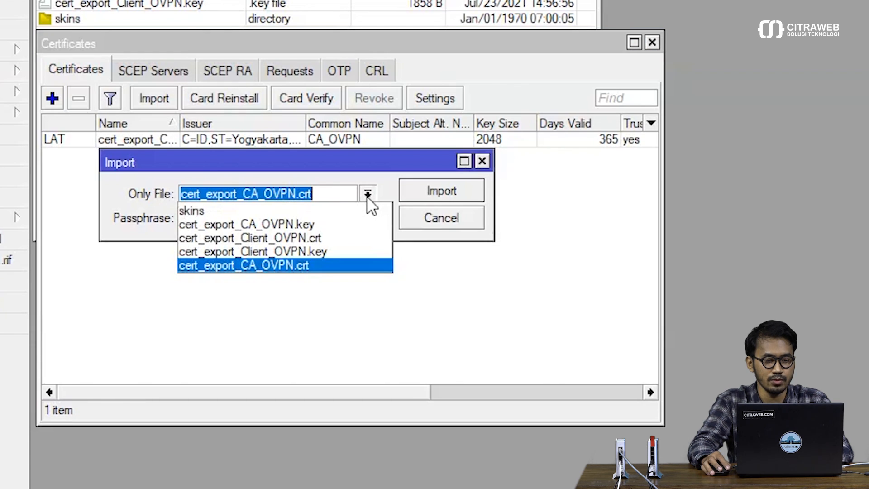
pyautogui.click(360, 221)
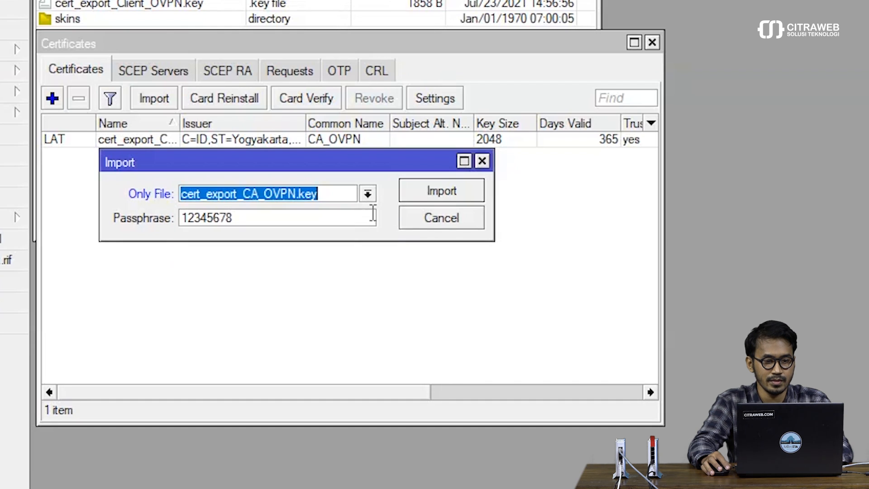
pyautogui.click(436, 190)
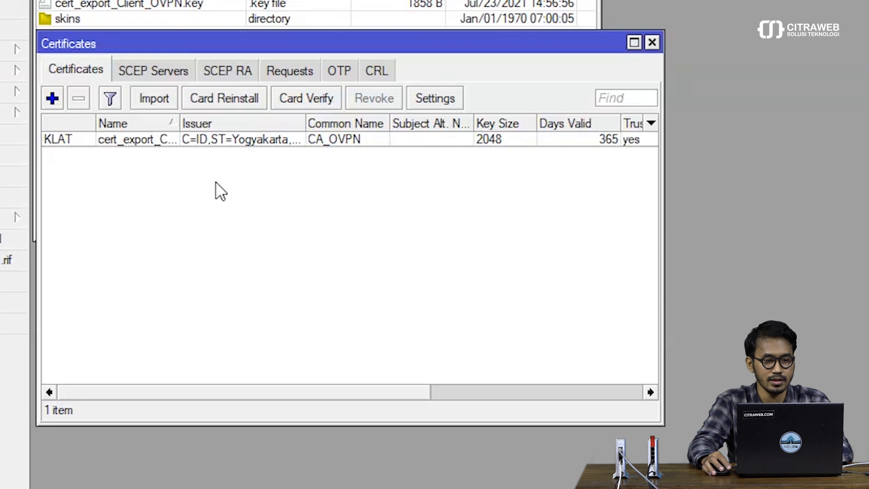
# Step: Import cert_export_Client_OVPN.crt and cert_export_Client_OVPN.key for the client certificate
pyautogui.click(166, 96)
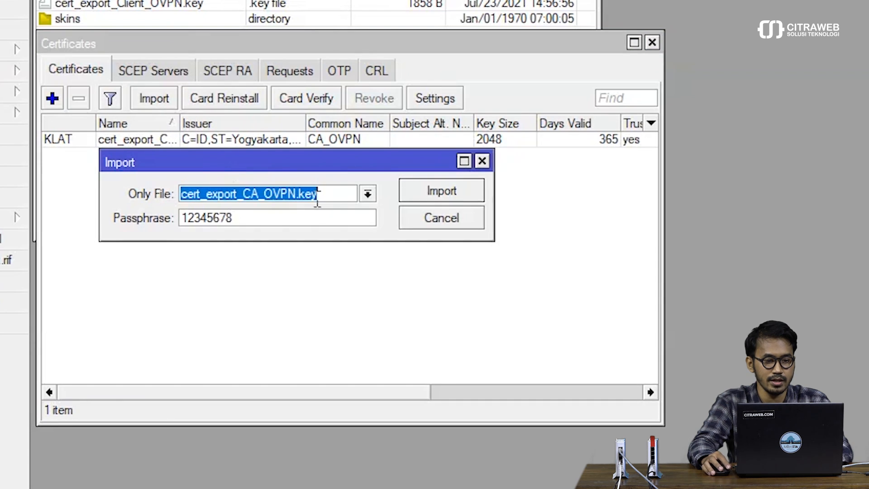
pyautogui.click(367, 195)
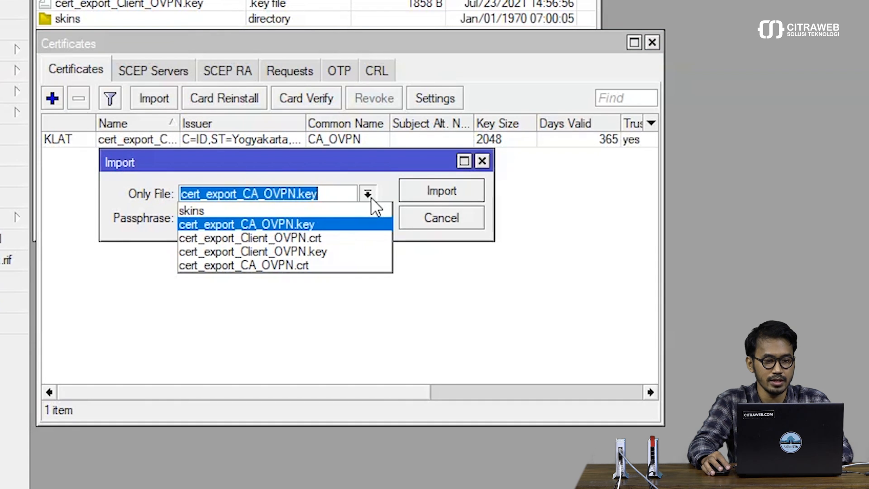
pyautogui.click(351, 238)
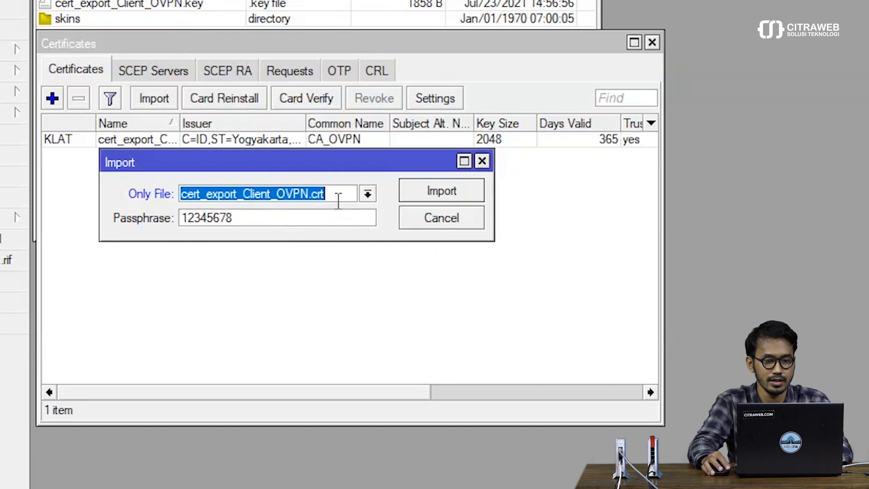
pyautogui.click(430, 190)
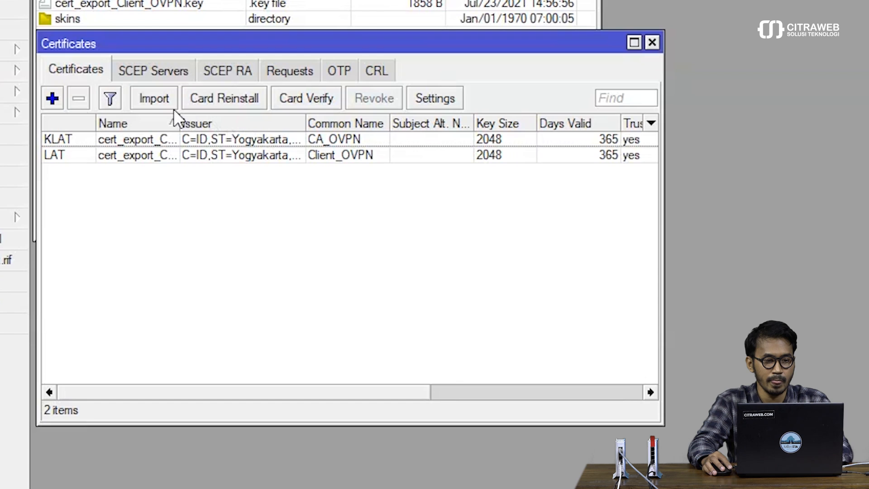
pyautogui.click(162, 102)
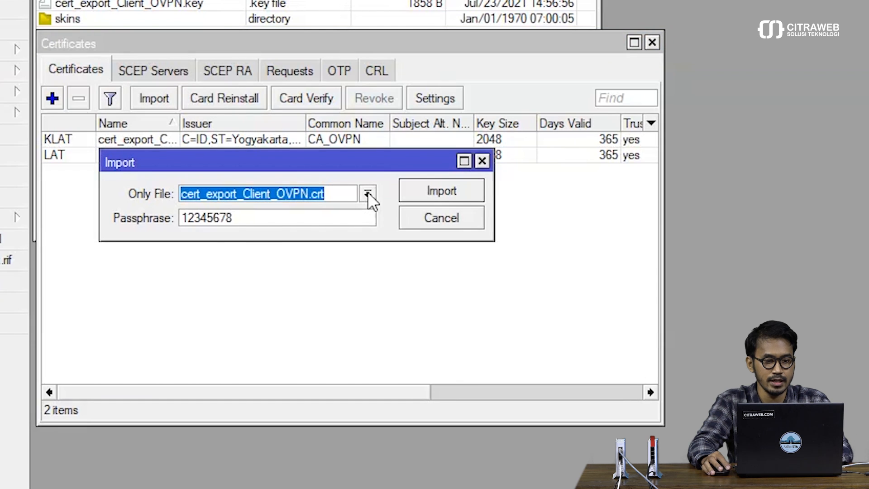
pyautogui.click(367, 193)
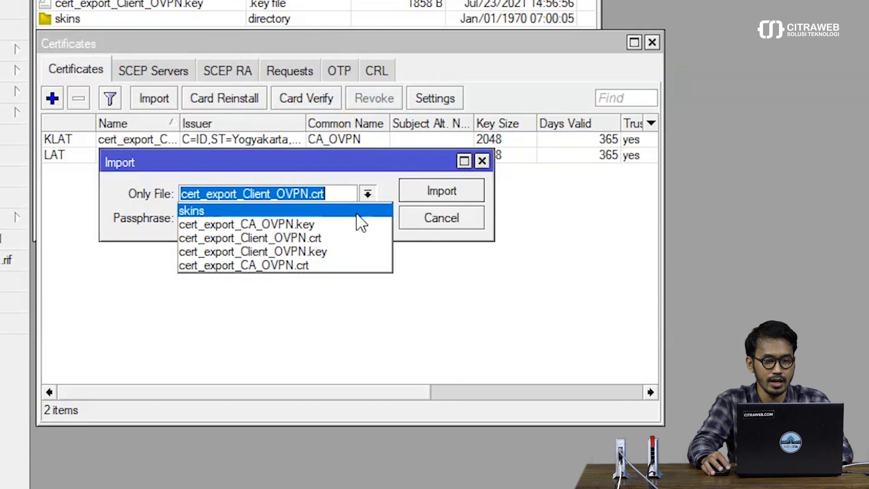
pyautogui.click(347, 253)
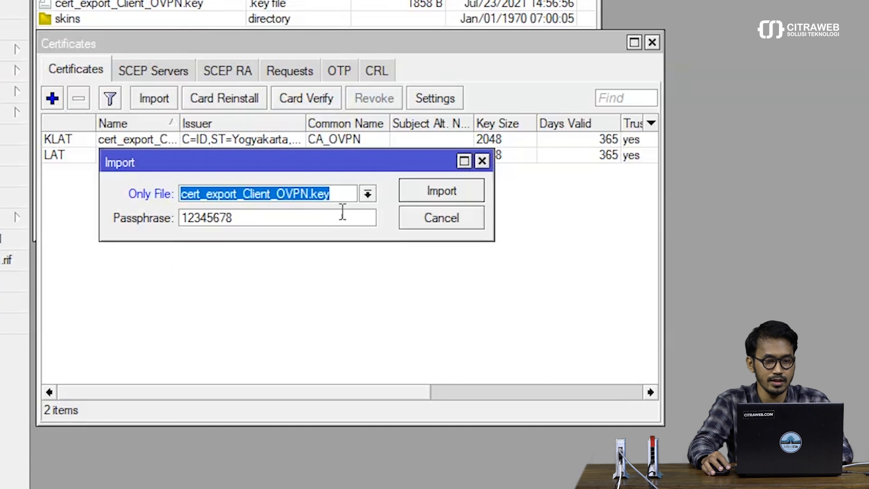
pyautogui.click(422, 193)
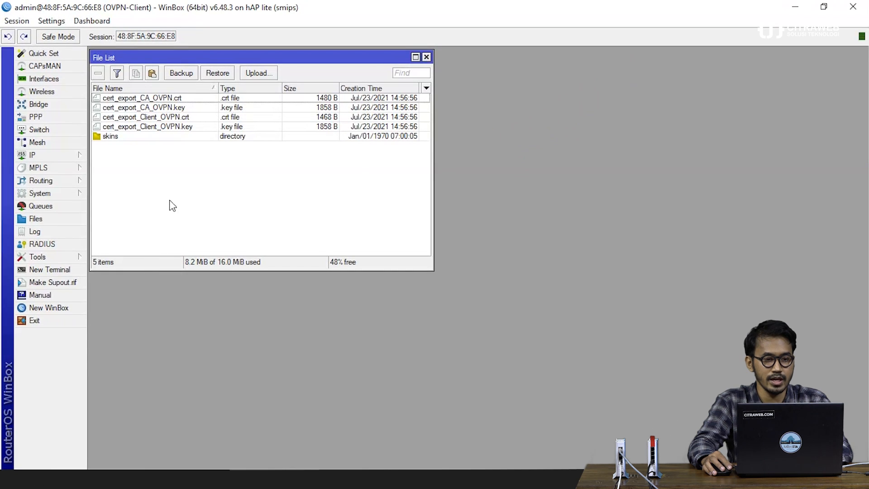
# Step: Close the file list and rename bridge1 to bridge-LAN
pyautogui.press('Escape')
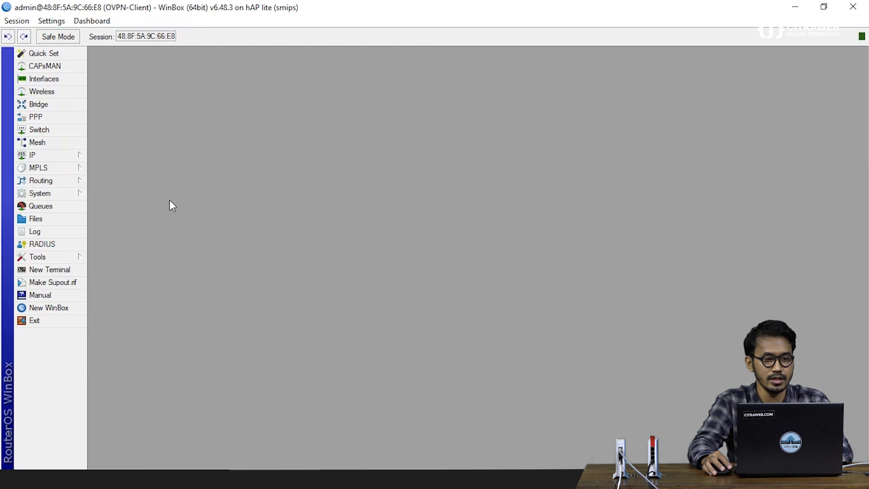
pyautogui.click(48, 108)
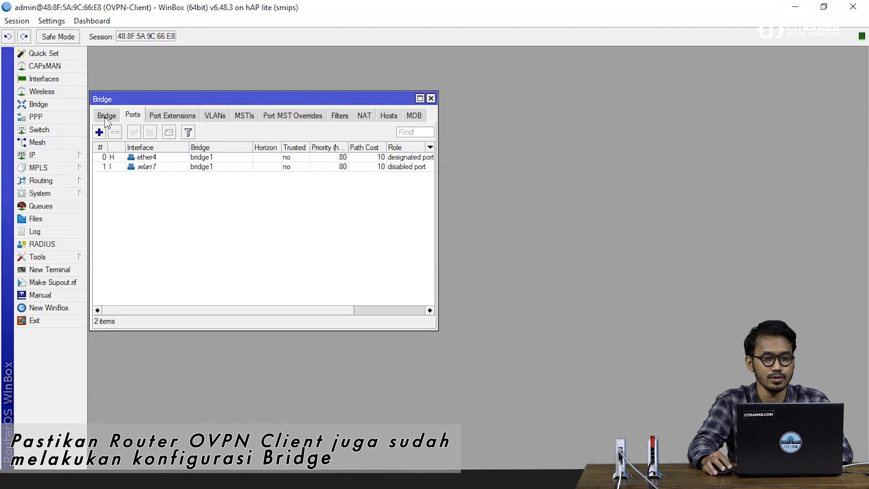
pyautogui.click(116, 116)
pyautogui.moveTo(122, 99); pyautogui.dragTo(120, 62)
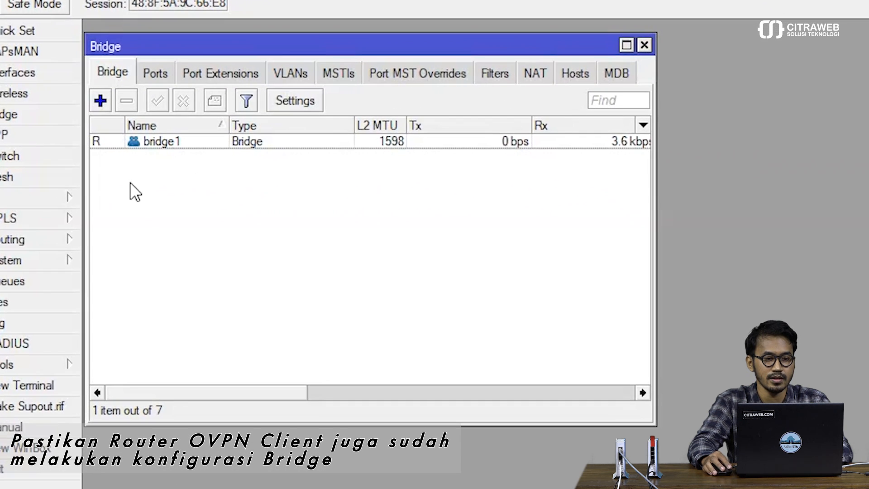
pyautogui.doubleClick(140, 119)
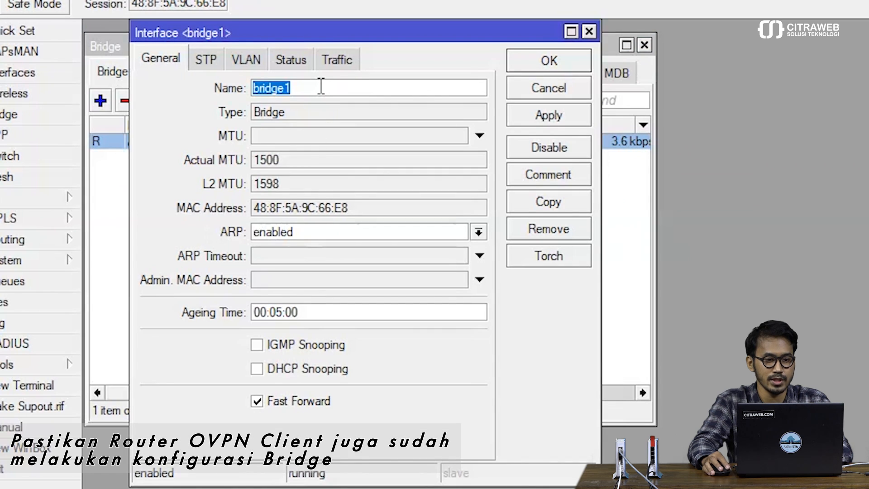
pyautogui.click(320, 85)
pyautogui.press('BackSpace')
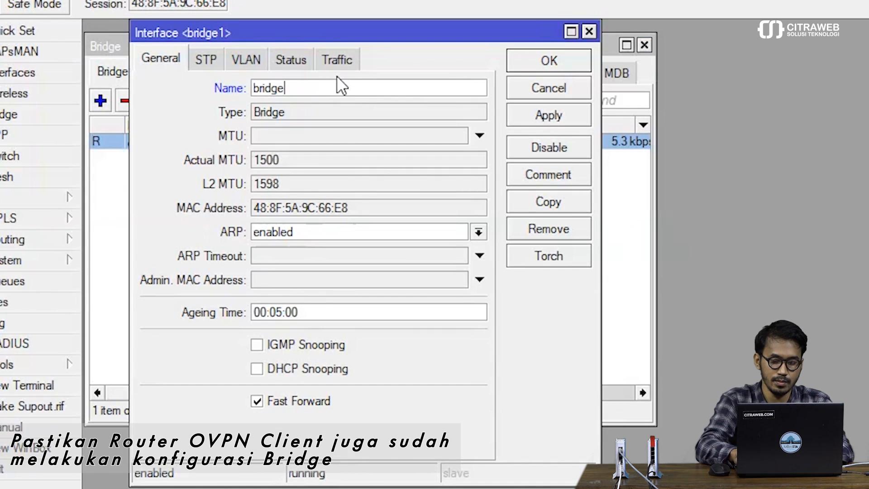
pyautogui.write('-LAN')
pyautogui.press('Return')
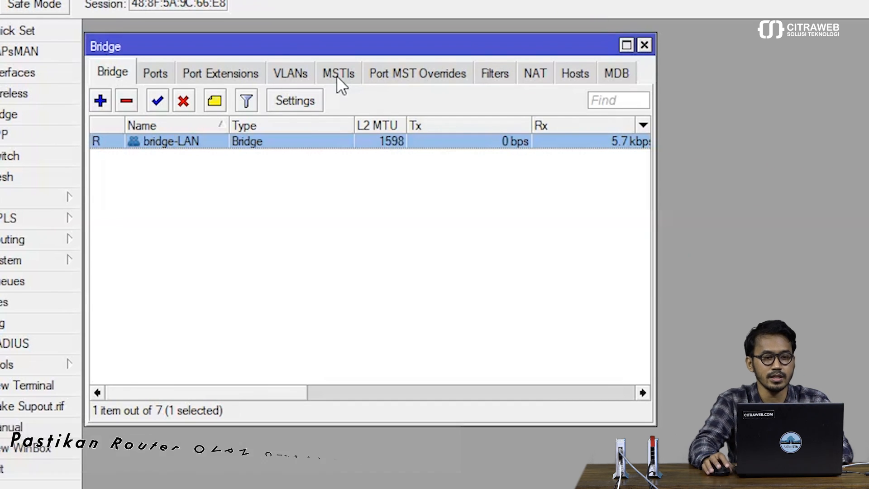
# Step: Check bridge-LAN's ports (ether4, wlan1), then return to the bridge list
pyautogui.click(207, 259)
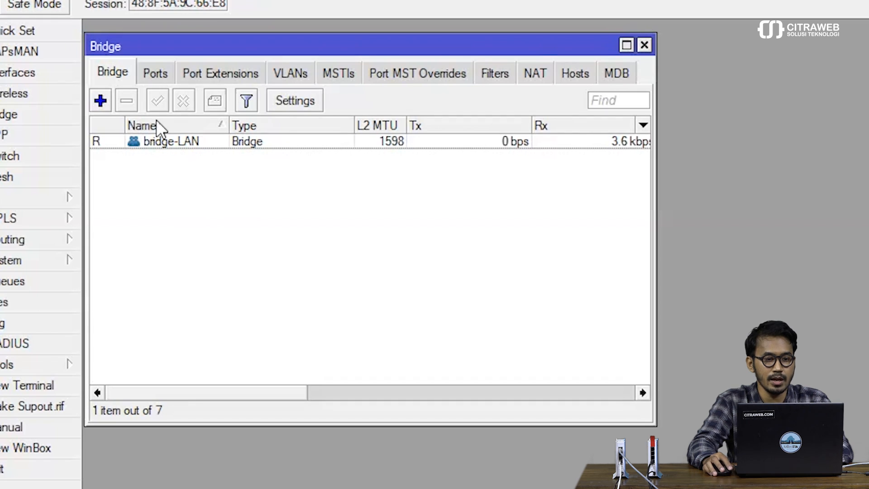
pyautogui.click(153, 73)
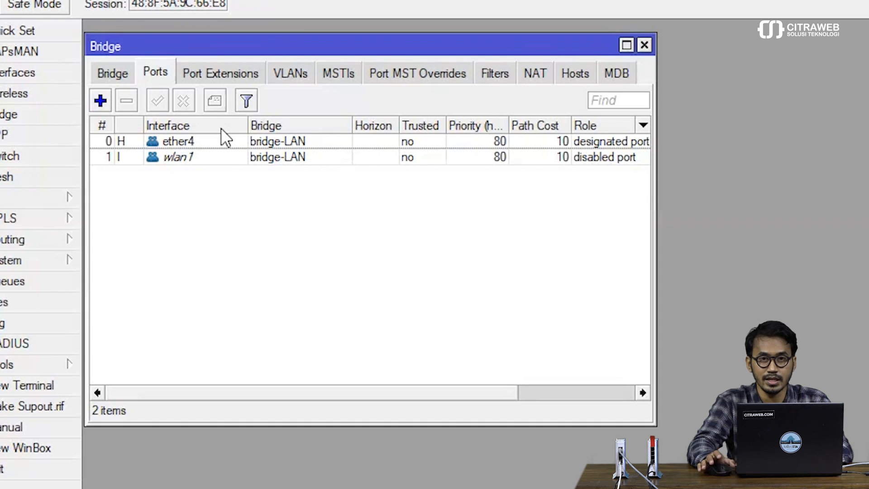
pyautogui.click(112, 74)
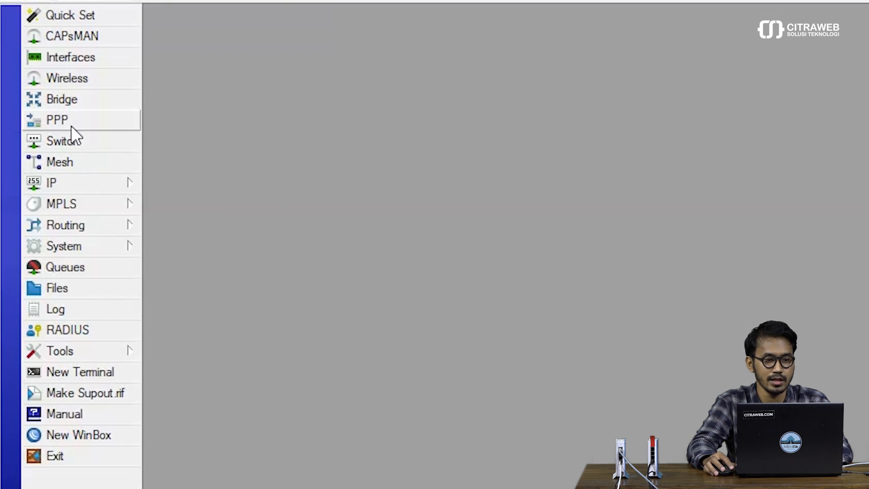
# Step: Create PPP profile 'profile-OVPN' with its Bridge set to bridge-LAN and save it
pyautogui.click(70, 124)
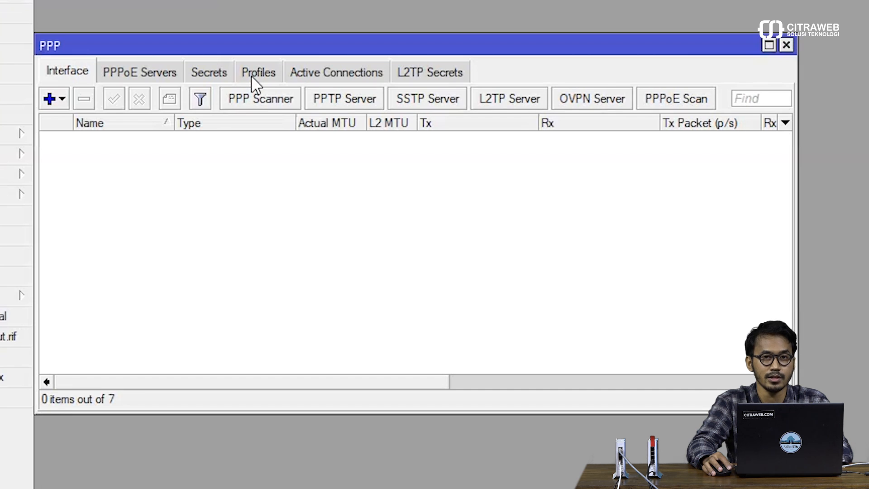
pyautogui.click(252, 76)
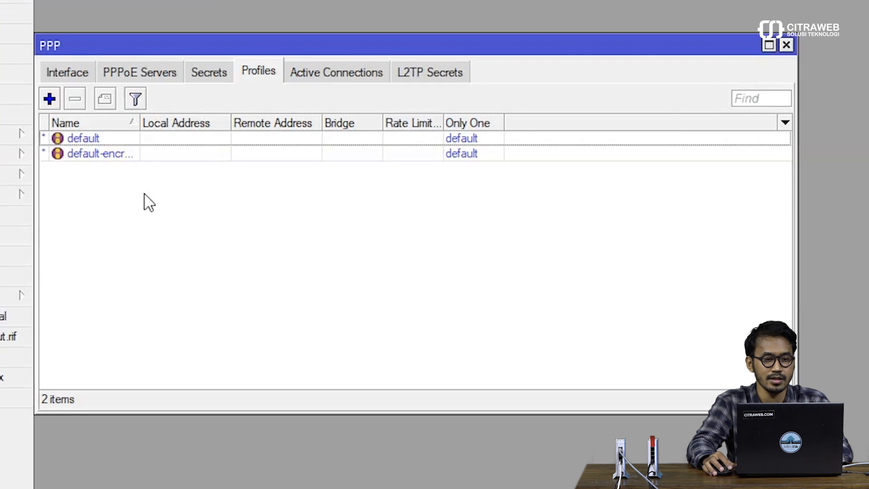
pyautogui.click(50, 99)
pyautogui.write('profile')
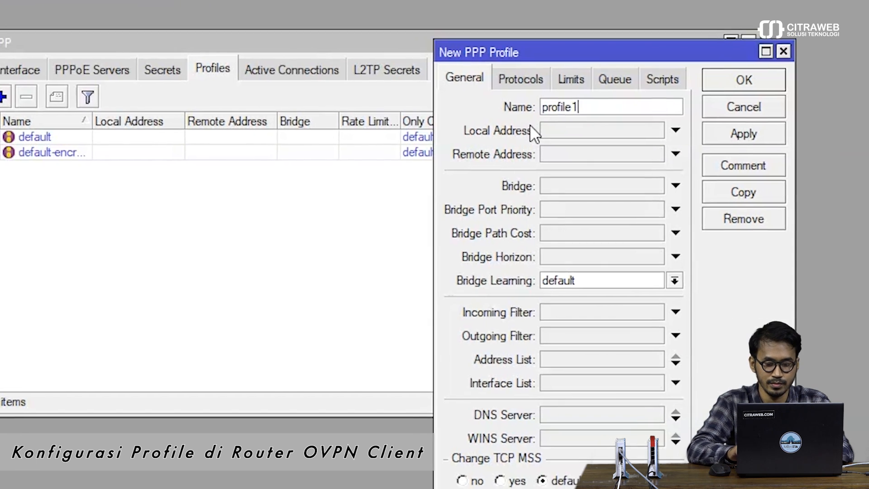
pyautogui.write('OVPN')
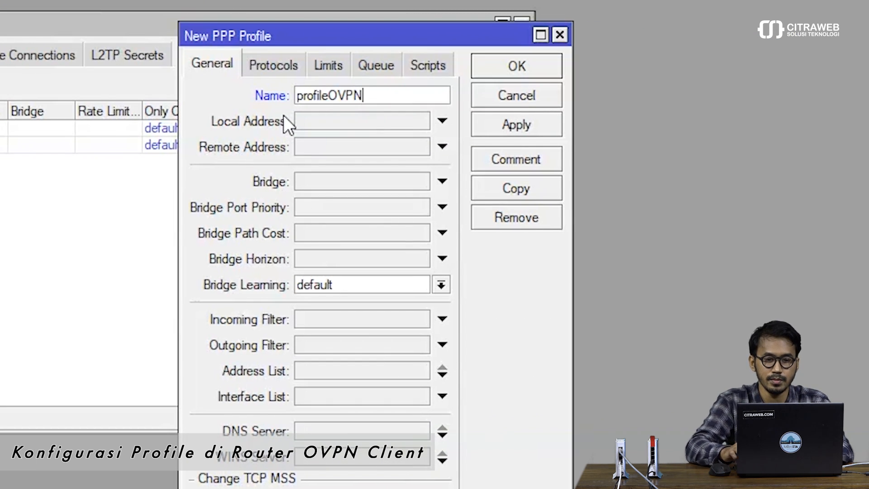
pyautogui.press('Left')
pyautogui.press('Left')
pyautogui.write('-')
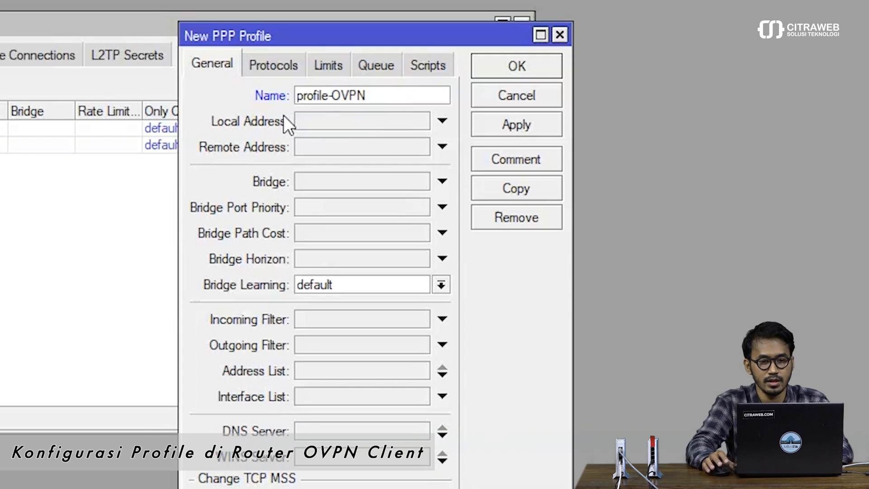
pyautogui.click(321, 183)
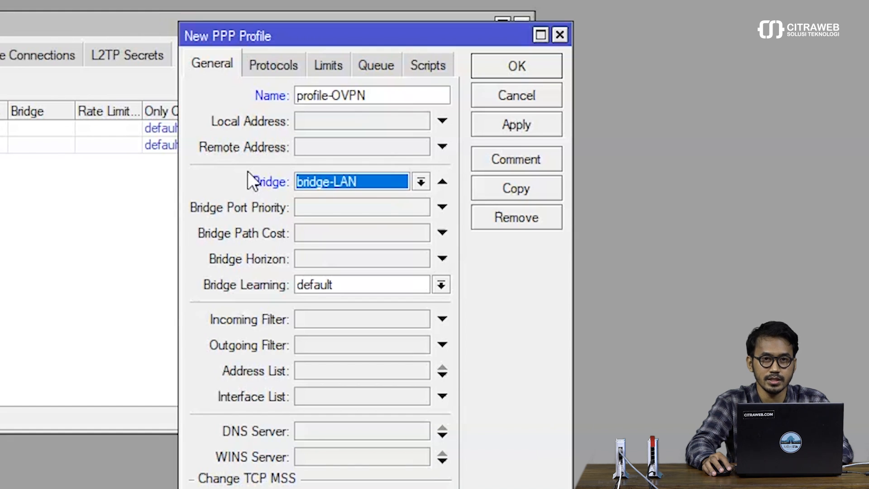
pyautogui.click(357, 177)
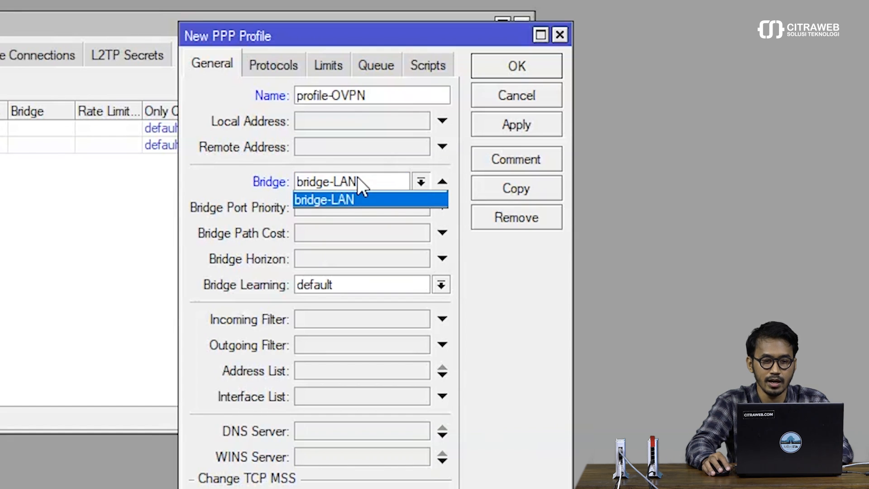
pyautogui.click(332, 200)
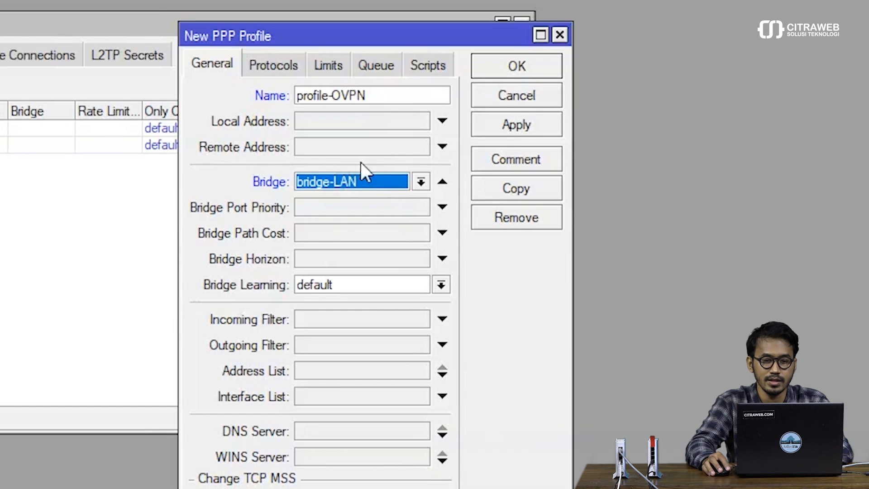
pyautogui.click(492, 129)
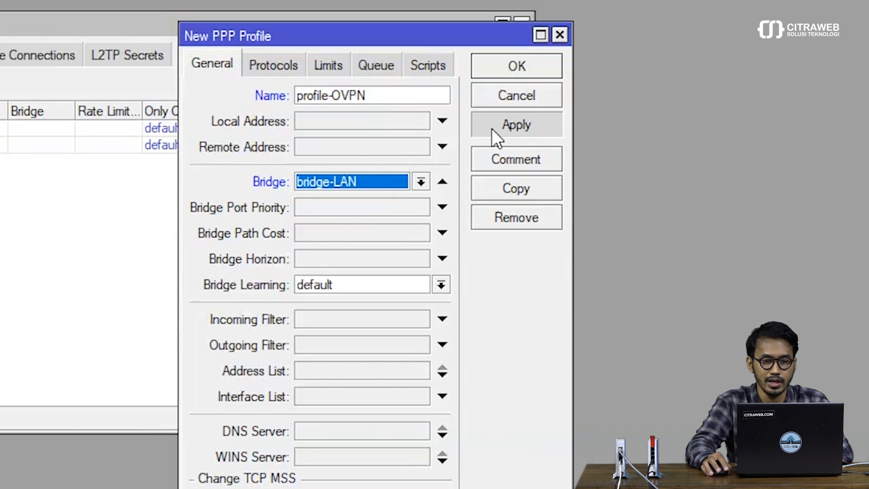
pyautogui.click(498, 69)
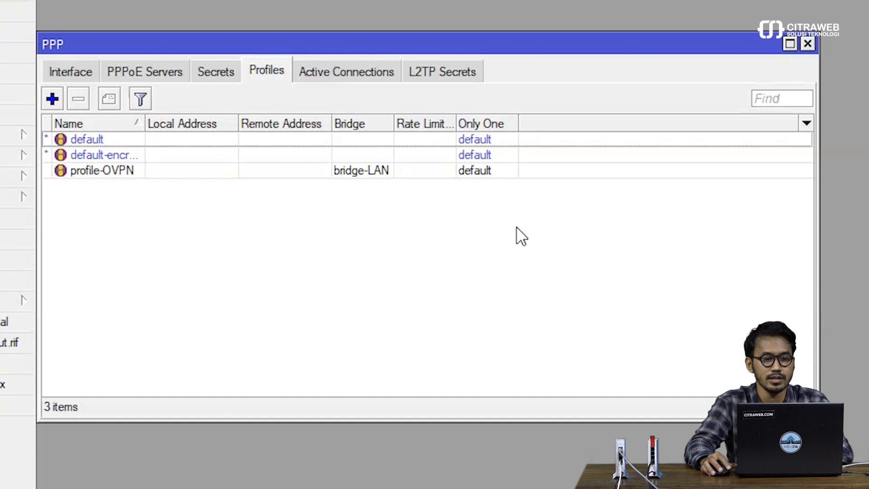
# Step: Add a new OVPN client interface and enter 192.168.1.2 as its Connect To server address
pyautogui.click(74, 75)
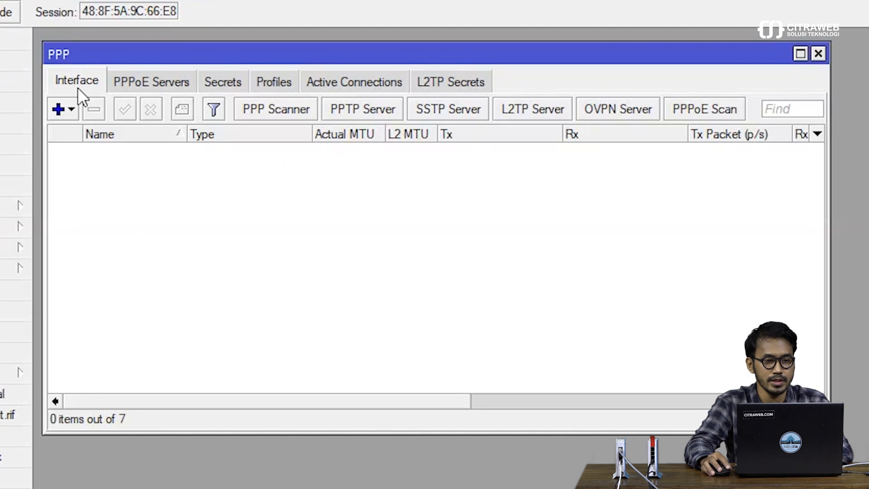
pyautogui.click(70, 110)
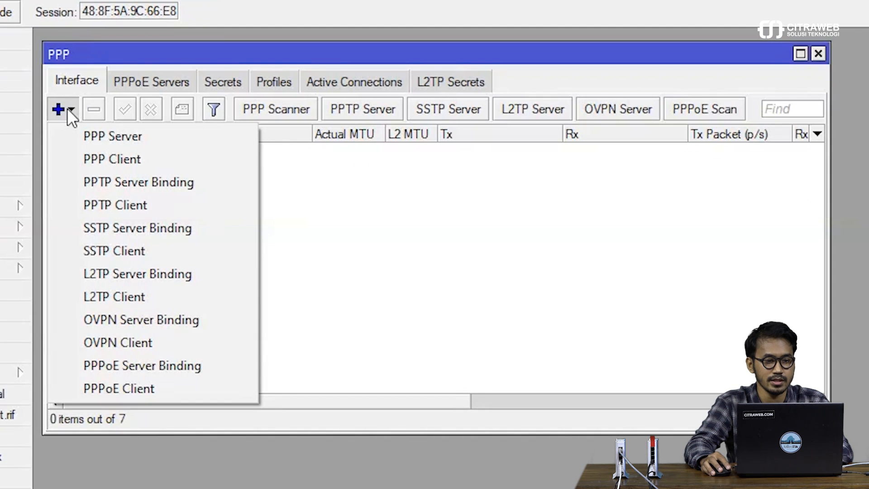
pyautogui.click(127, 338)
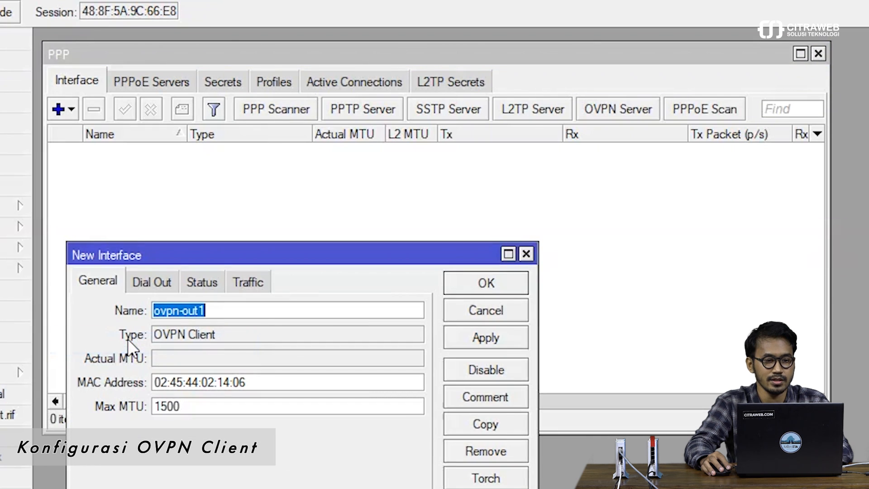
pyautogui.moveTo(163, 257); pyautogui.dragTo(155, 217)
pyautogui.moveTo(162, 170); pyautogui.dragTo(158, 142)
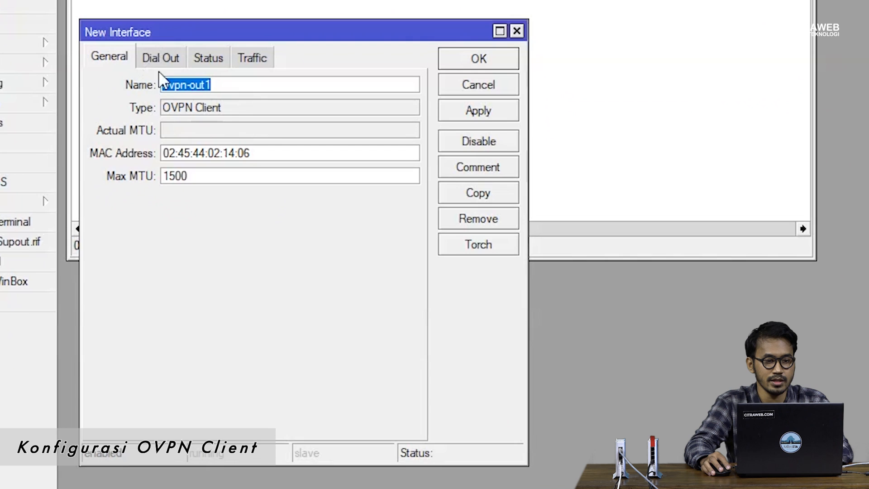
pyautogui.click(165, 53)
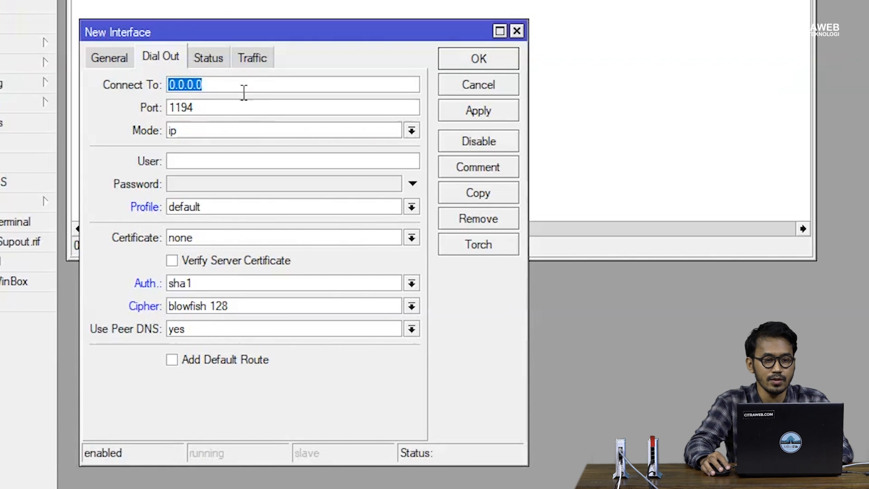
pyautogui.moveTo(209, 86); pyautogui.dragTo(158, 82)
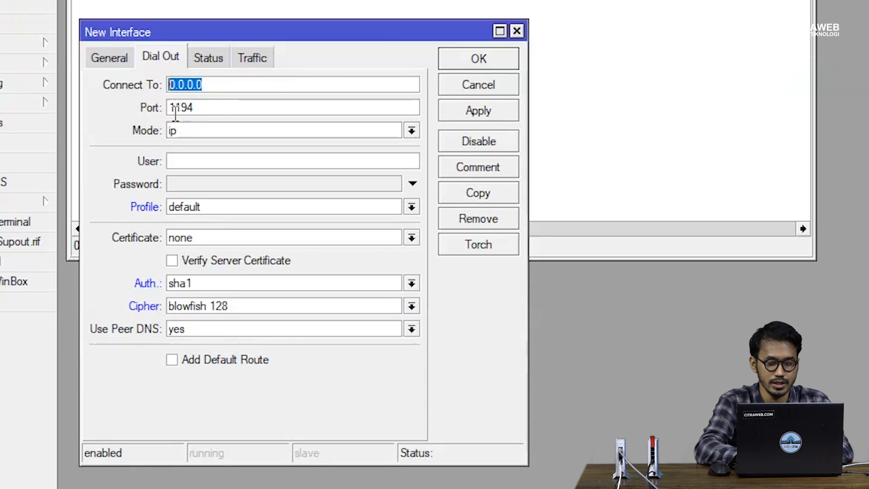
pyautogui.write('192.1')
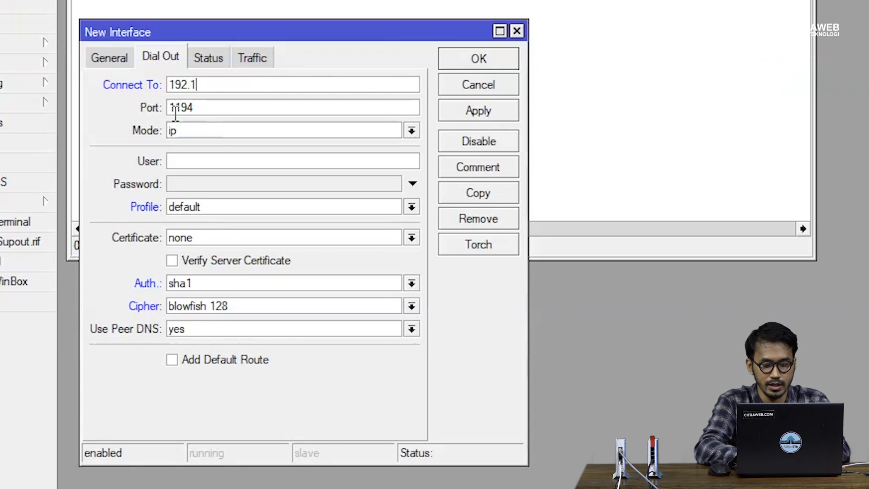
pyautogui.write('68.')
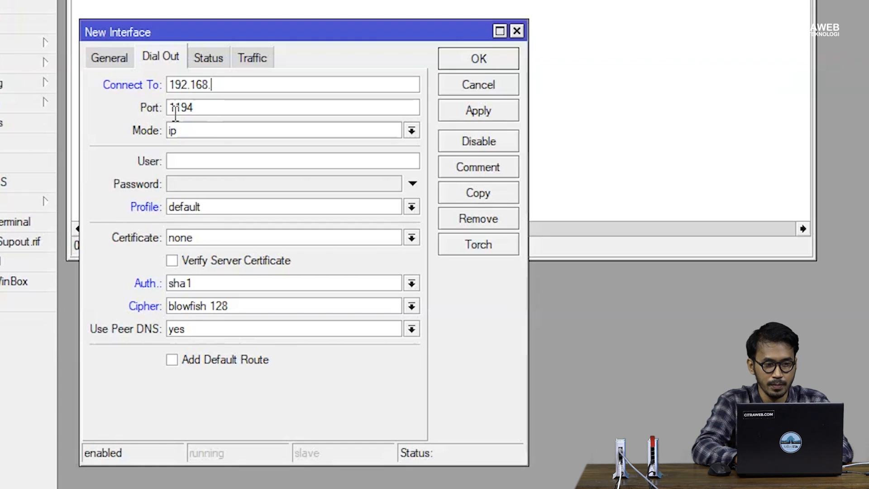
pyautogui.write('1.2')
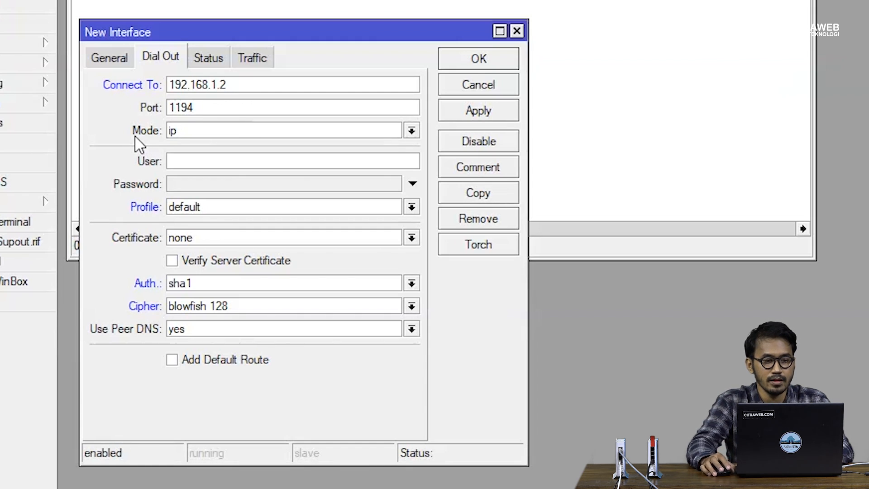
# Step: Set ovpn-out1 to ethernet mode and fill in the login user name and password
pyautogui.click(178, 135)
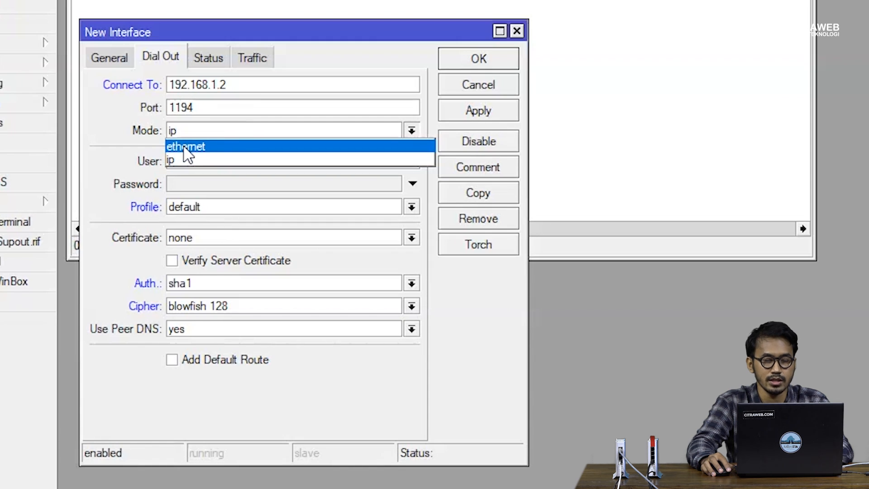
pyautogui.click(185, 147)
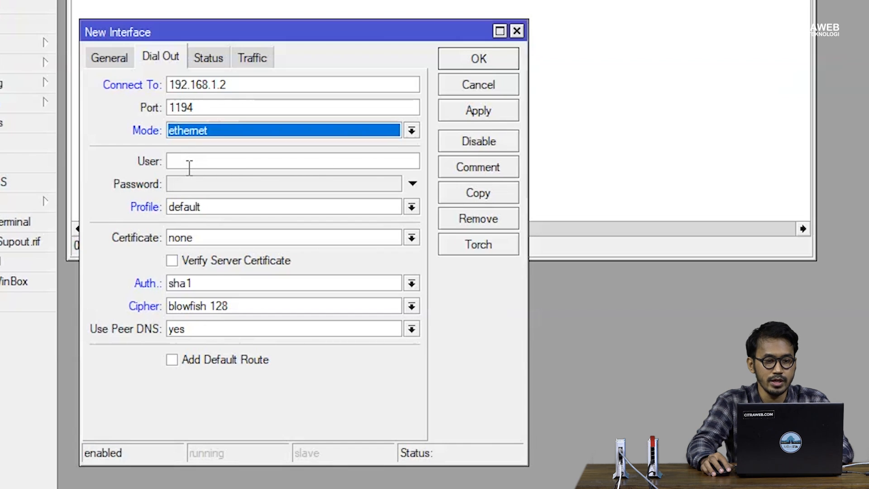
pyautogui.click(189, 166)
pyautogui.click(188, 181)
pyautogui.click(189, 162)
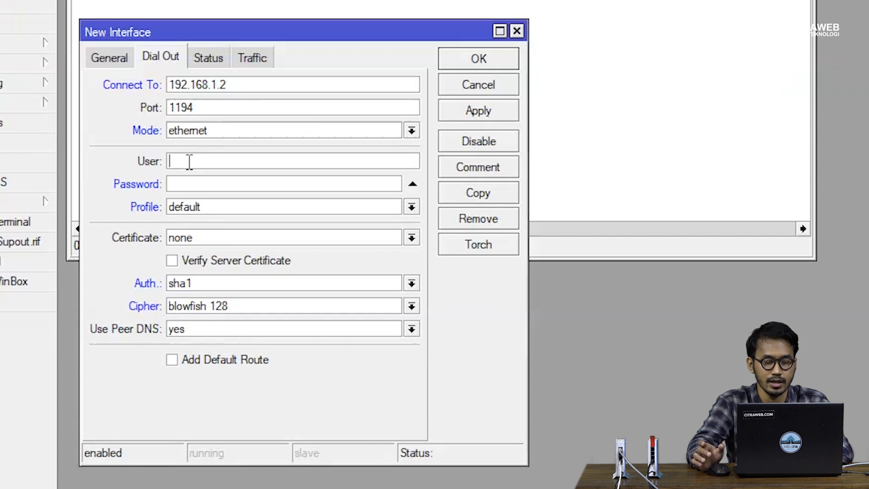
pyautogui.write('user1')
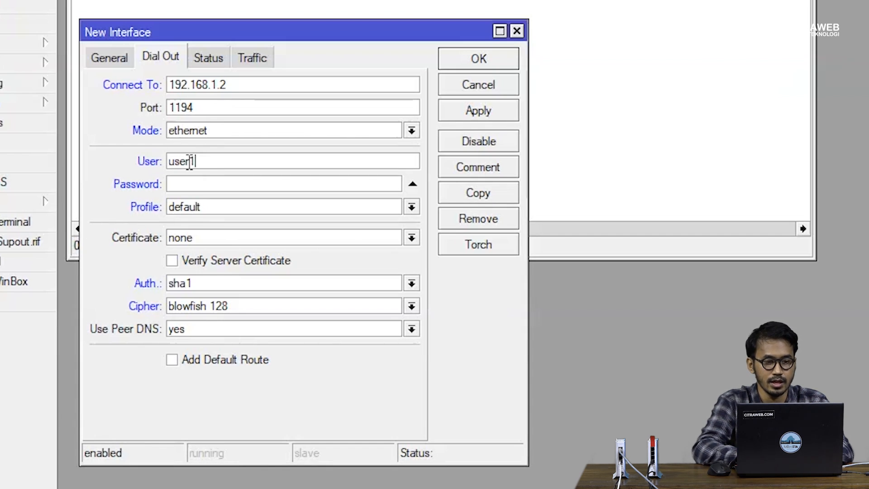
pyautogui.press('Tab')
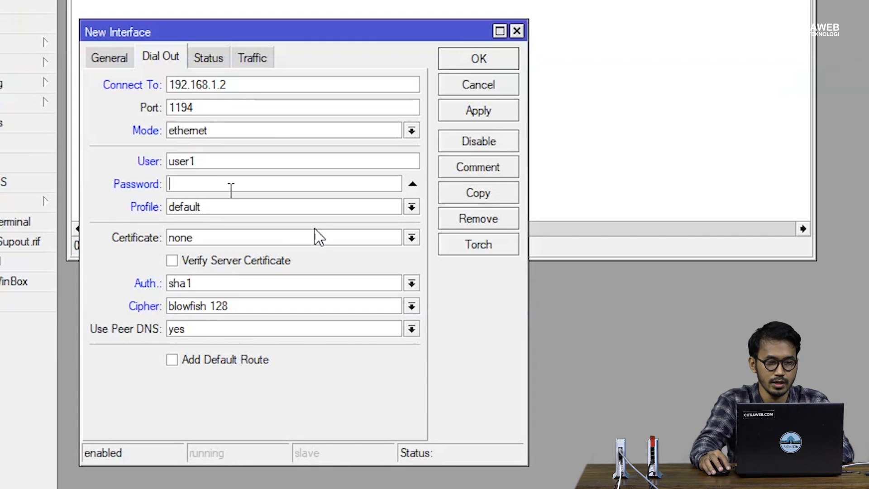
pyautogui.write('user1')
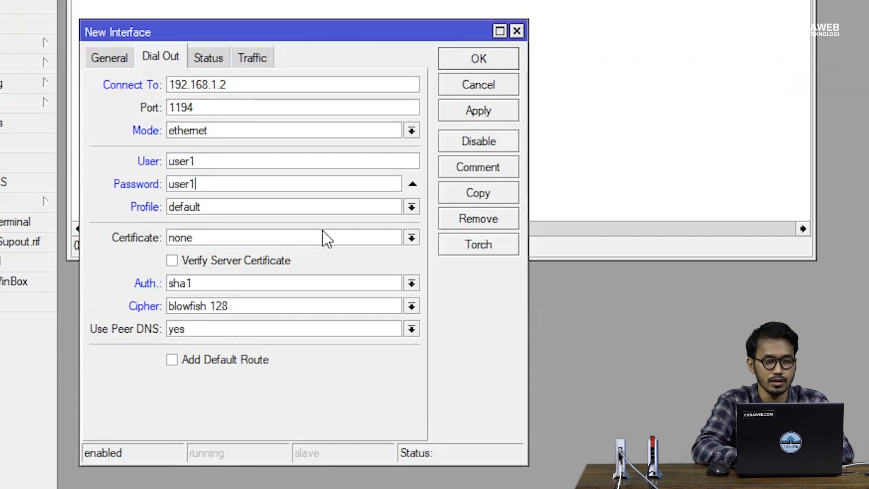
# Step: Choose profile-OVPN and certificate cert_export_Client_OVPN.crt_0, enable server certificate verification, and save the client
pyautogui.click(296, 206)
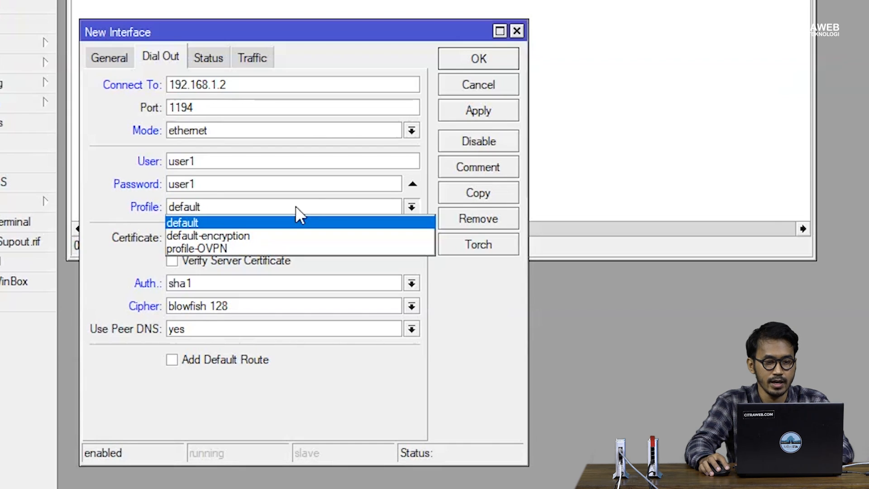
pyautogui.click(290, 247)
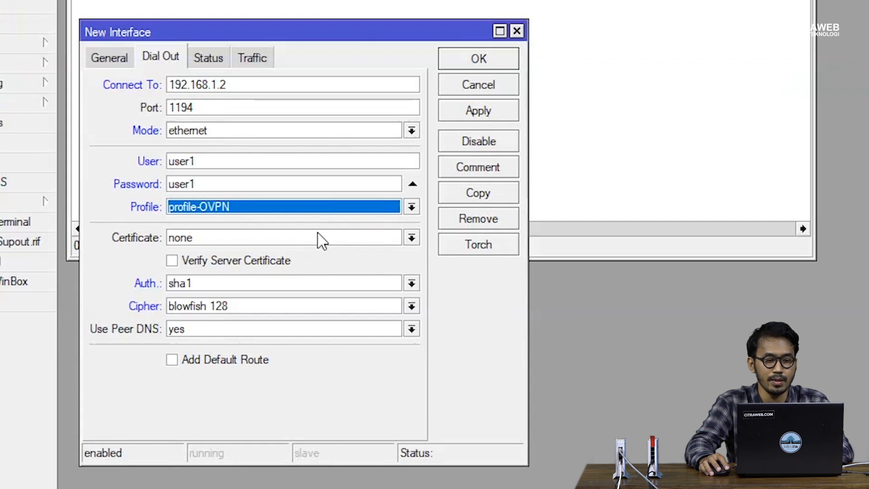
pyautogui.click(198, 239)
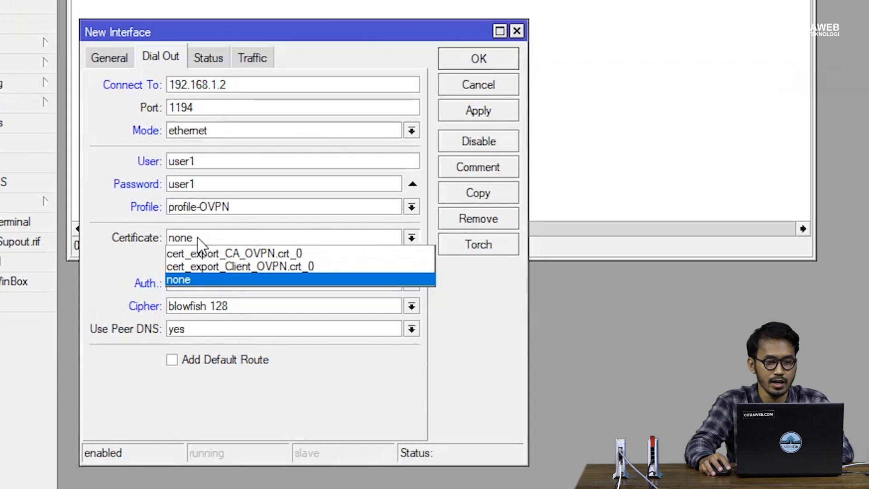
pyautogui.click(213, 267)
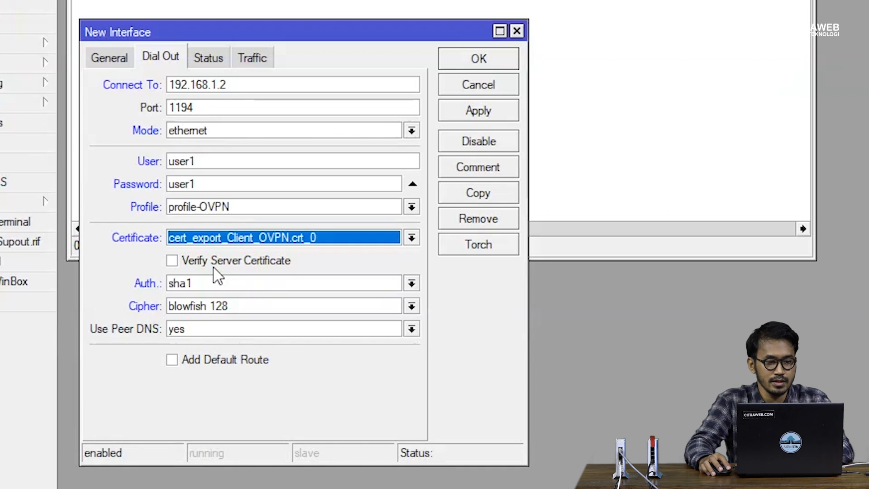
pyautogui.click(173, 262)
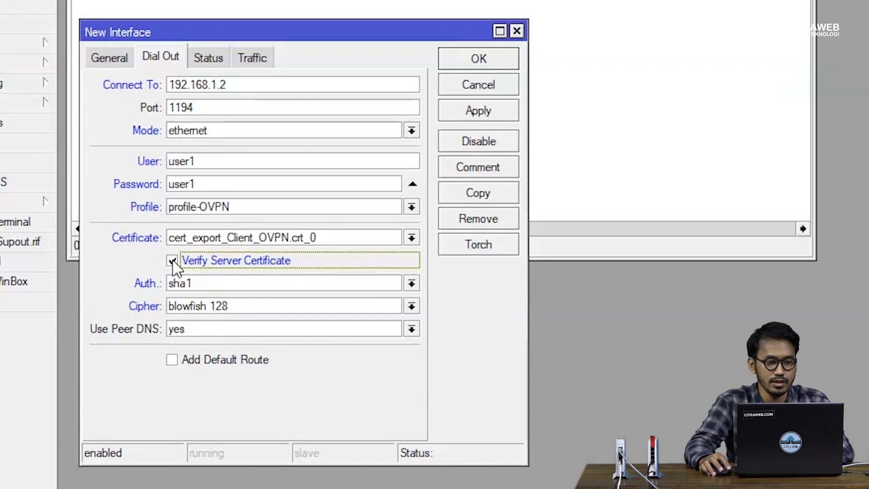
pyautogui.click(466, 115)
pyautogui.click(466, 64)
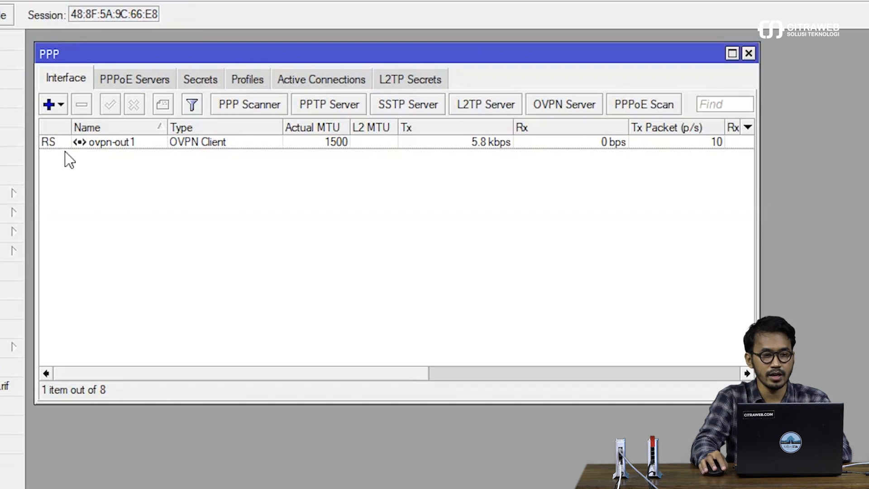
# Step: Check the Bridge Ports list and select ovpn-out1, dynamically attached to bridge-LAN
pyautogui.click(80, 146)
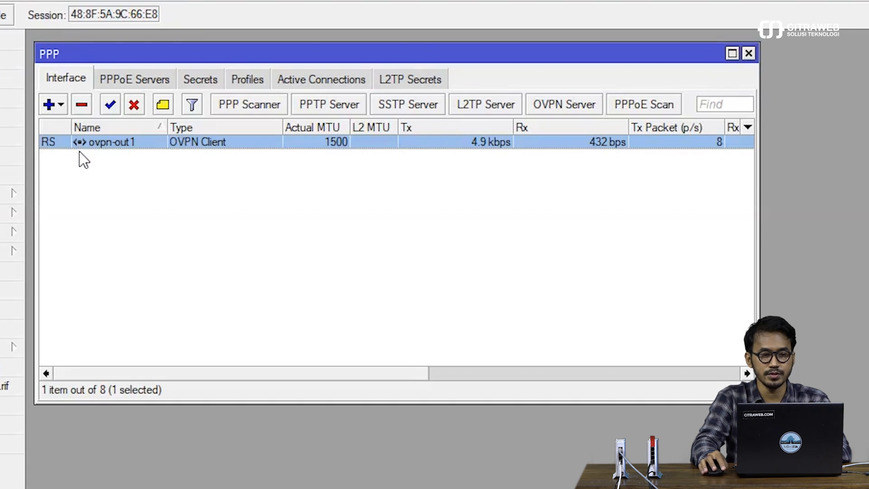
pyautogui.moveTo(56, 140)
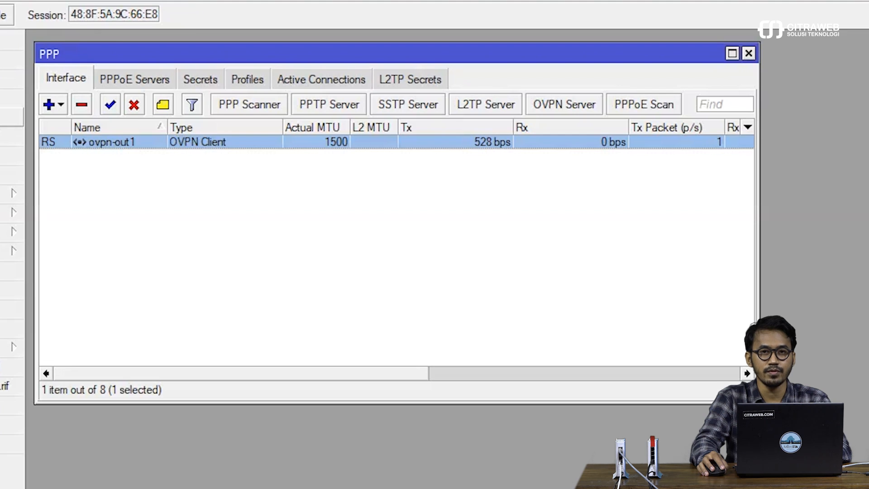
pyautogui.click(9, 118)
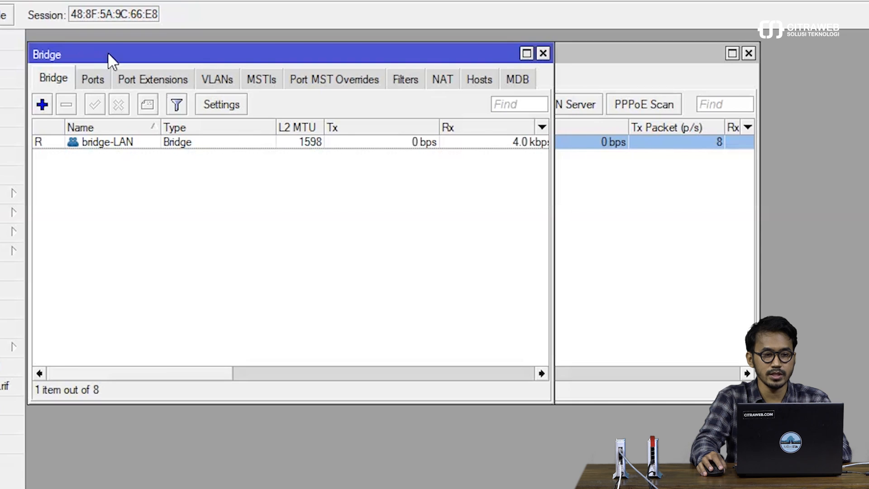
pyautogui.moveTo(108, 53); pyautogui.dragTo(118, 167)
pyautogui.click(103, 200)
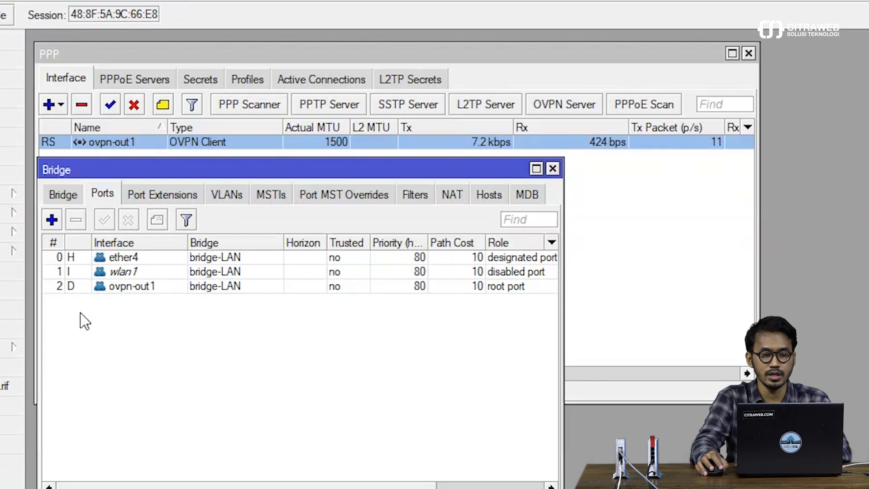
pyautogui.moveTo(75, 290)
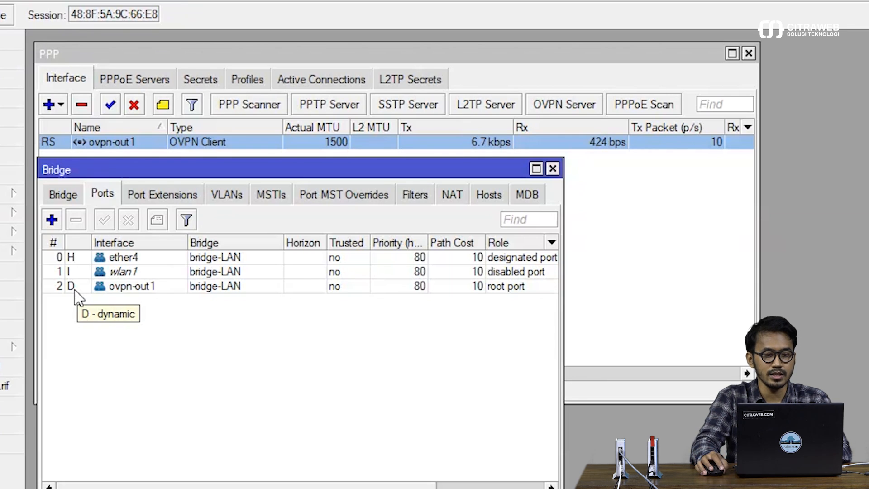
pyautogui.click(155, 288)
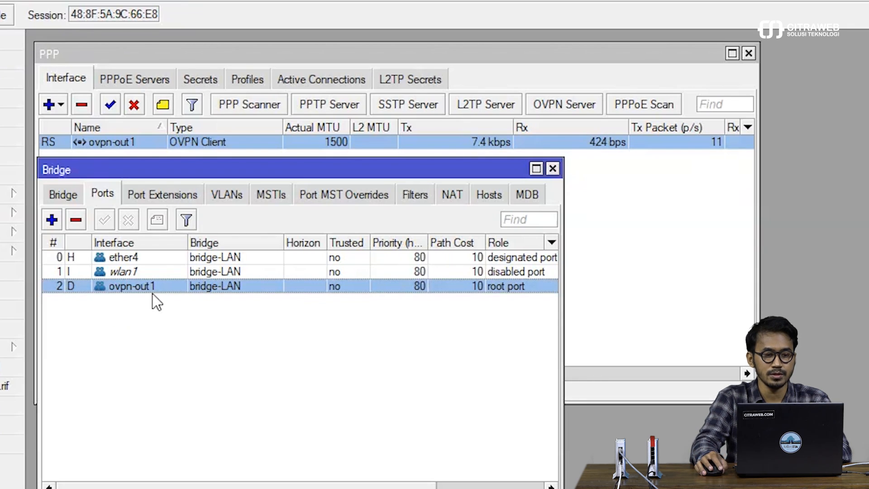
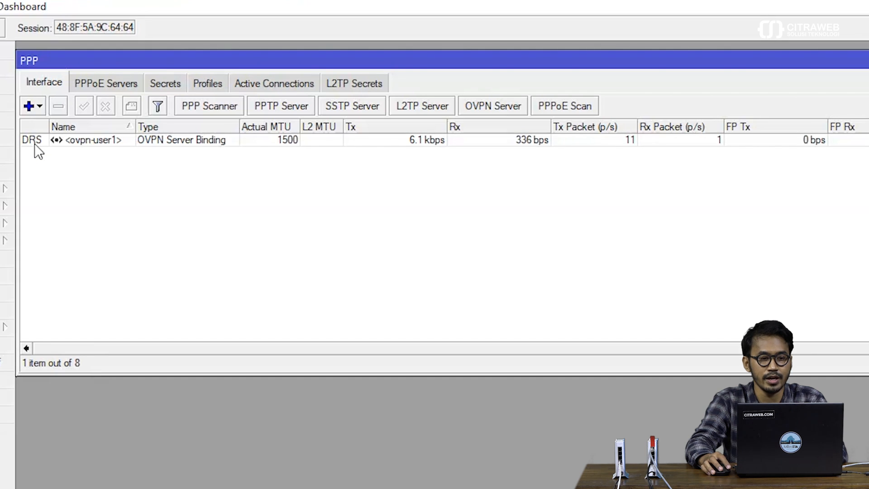
# Step: Select the ovpn-user1 binding in the interface list, then open Bridge to view its ports
pyautogui.moveTo(35, 143)
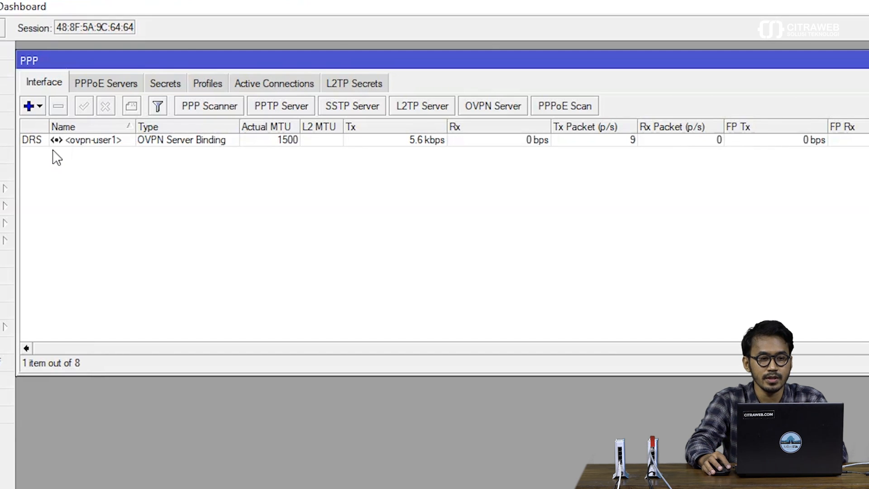
pyautogui.click(68, 141)
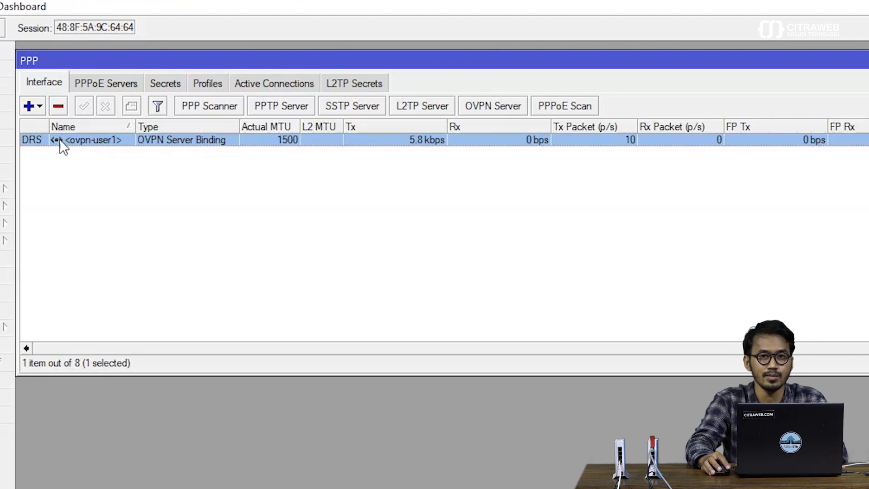
pyautogui.click(72, 193)
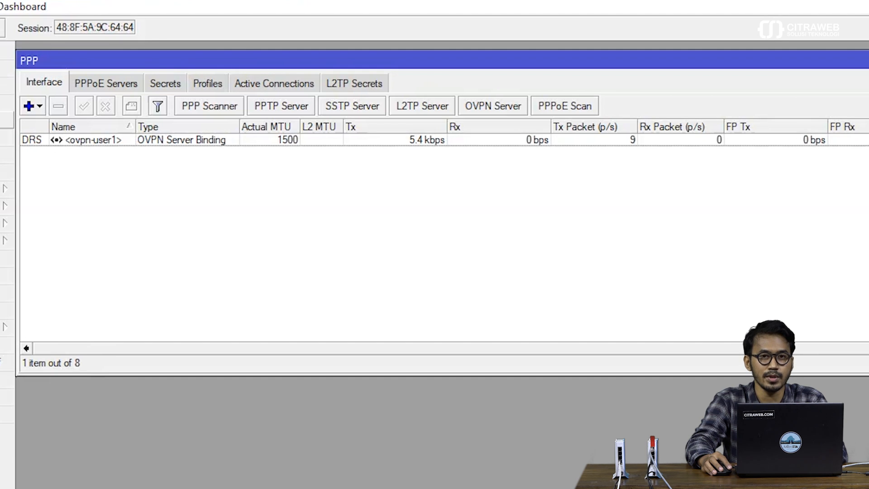
pyautogui.click(78, 123)
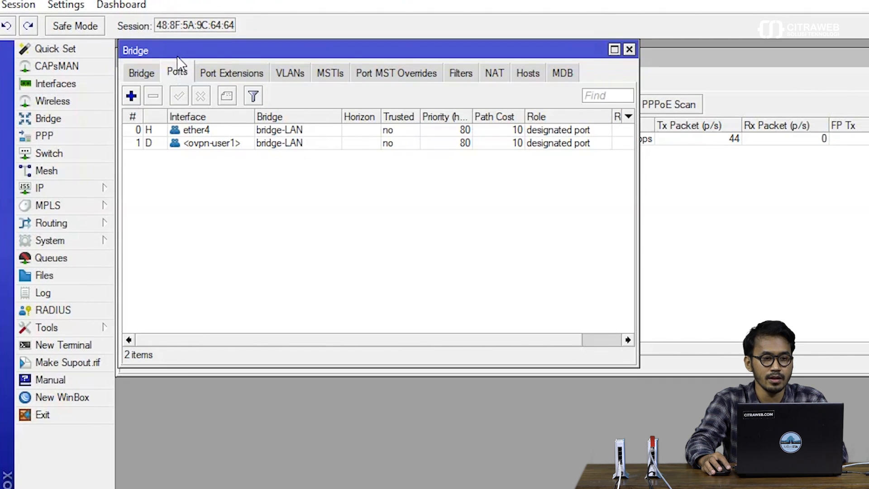
# Step: Move the Bridge window aside and review the bridges and ports list, including ovpn-user1
pyautogui.moveTo(177, 57); pyautogui.dragTo(184, 169)
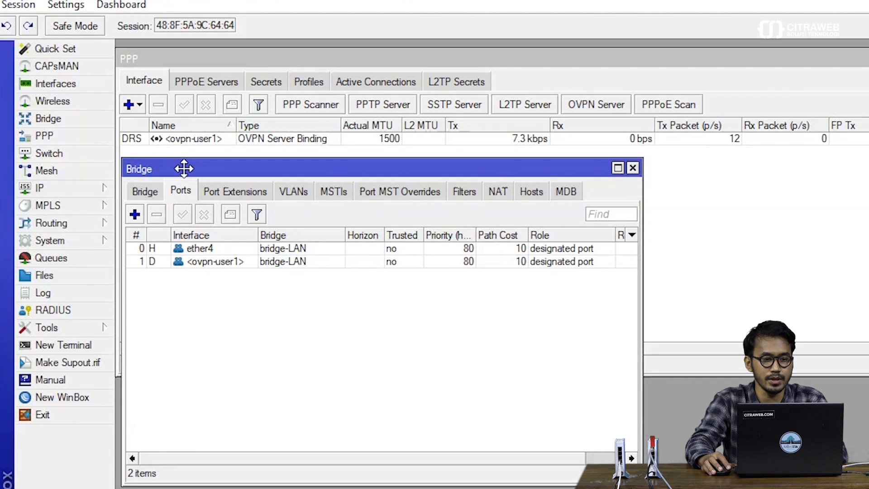
pyautogui.click(177, 187)
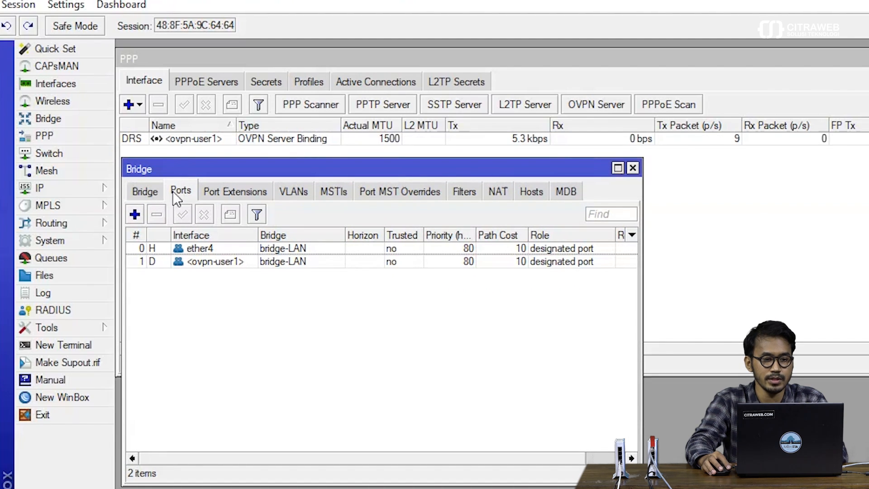
pyautogui.click(187, 263)
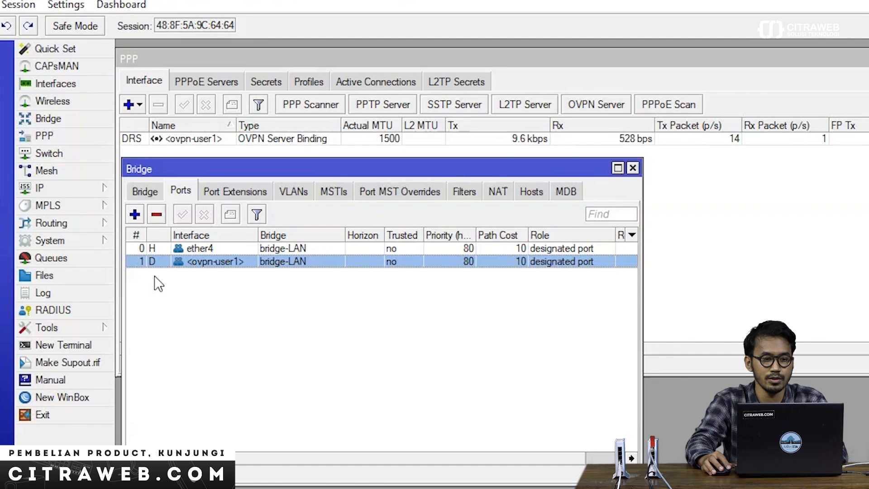
pyautogui.click(156, 191)
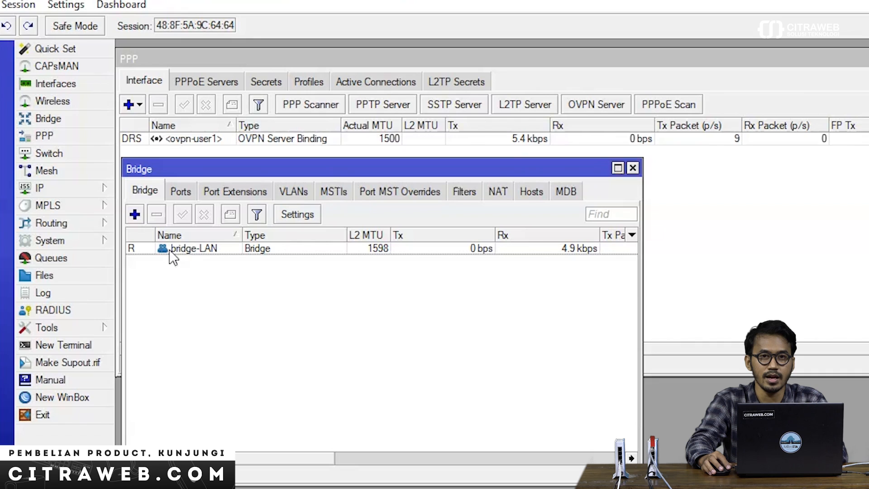
pyautogui.click(174, 191)
# Step: Confirm ovpn-user1 carries the dynamic D flag on bridge-LAN, then close the Bridge window
pyautogui.click(147, 258)
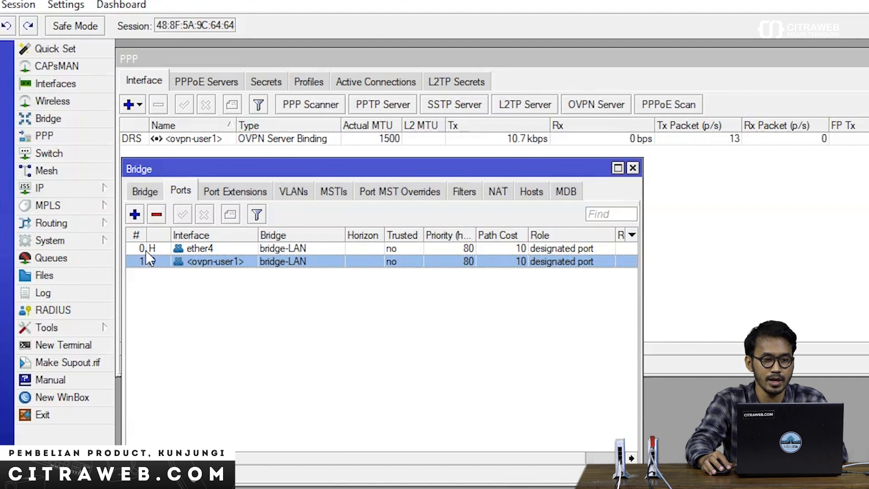
pyautogui.moveTo(154, 271)
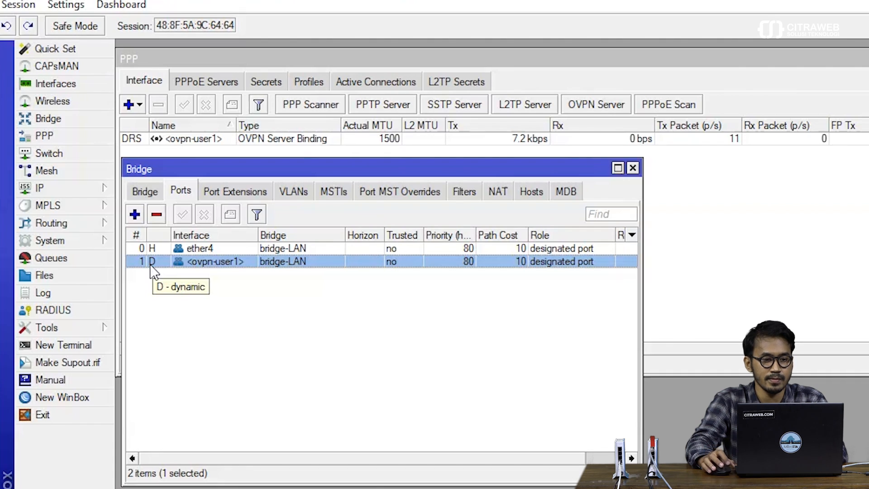
pyautogui.click(183, 318)
pyautogui.press('Escape')
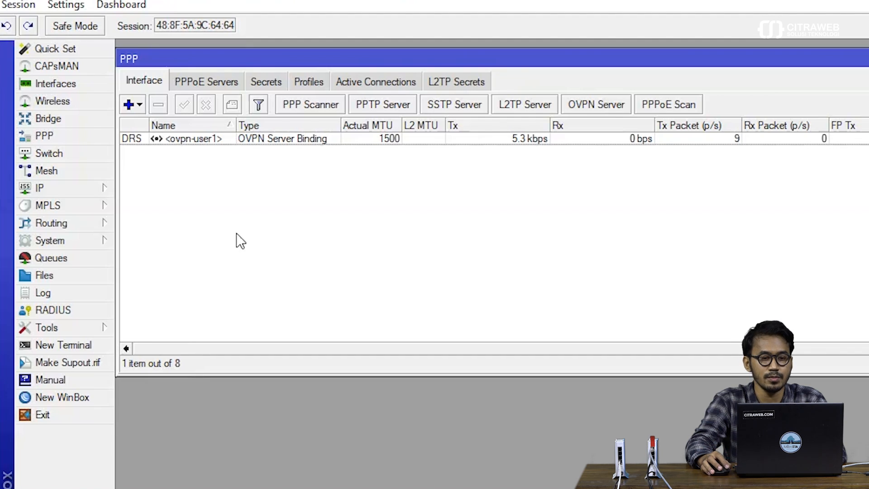
# Step: Review the active ovpn connection at 10.100.100.2 with the Encoding column widened
pyautogui.click(365, 80)
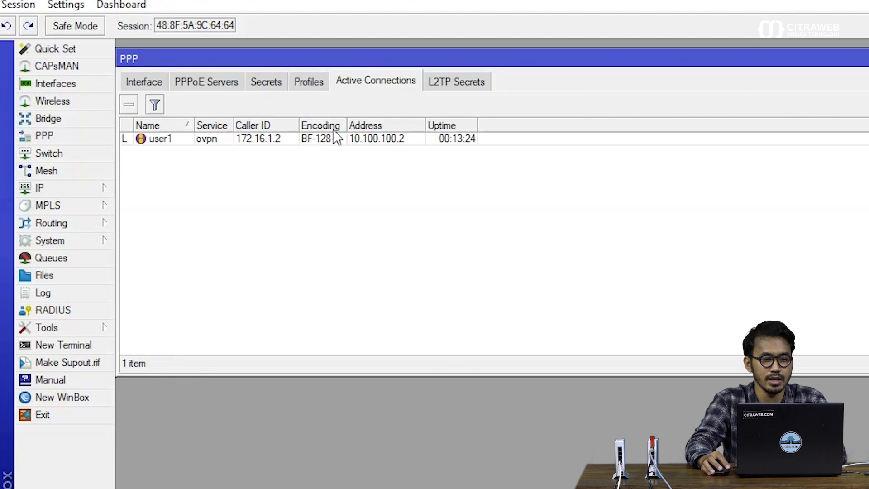
pyautogui.moveTo(347, 123); pyautogui.dragTo(395, 121)
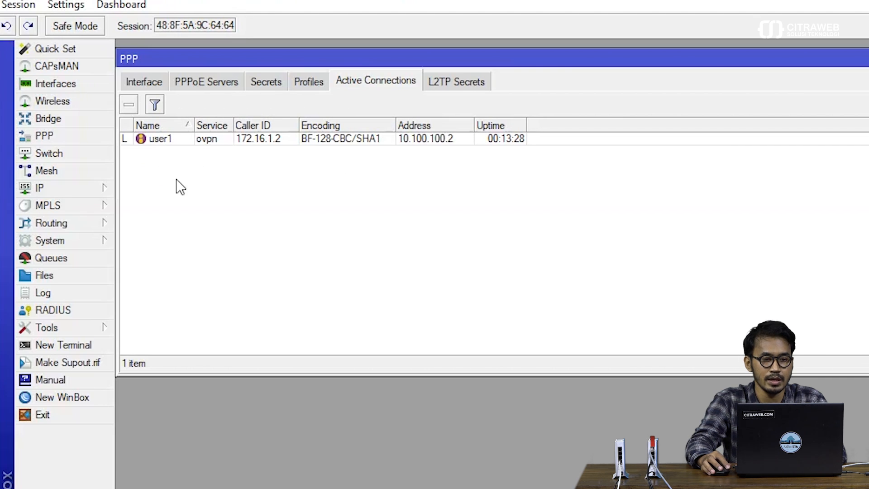
pyautogui.click(325, 141)
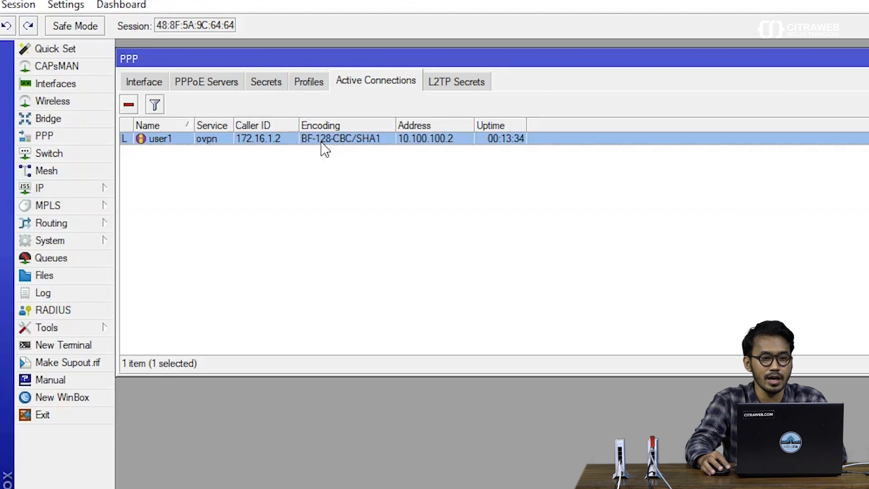
pyautogui.click(319, 196)
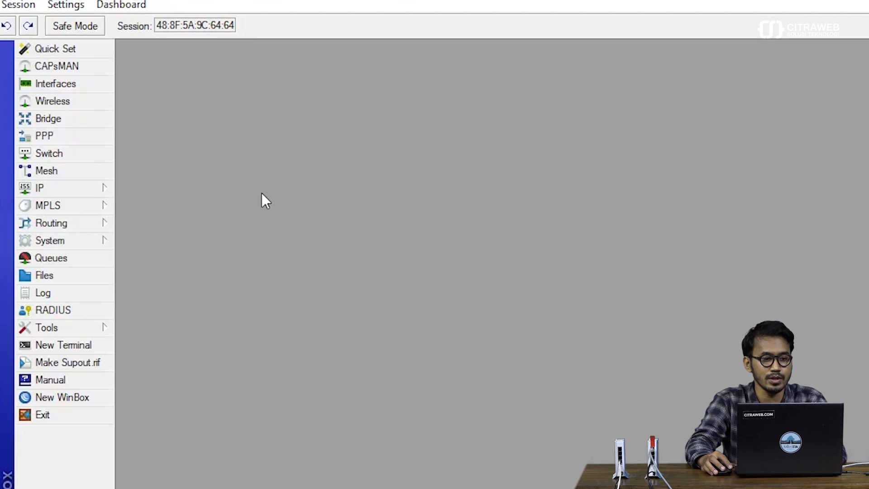
# Step: Open IP > DHCP Server and show its Leases list
pyautogui.click(94, 192)
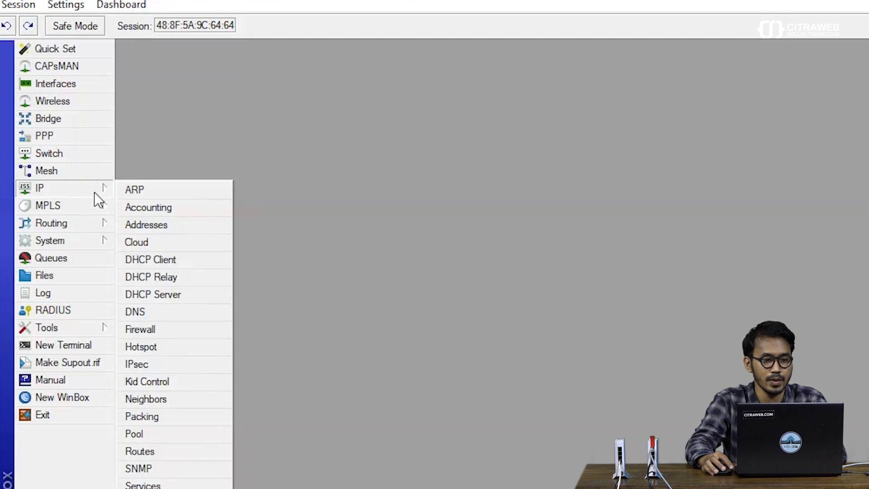
pyautogui.click(190, 294)
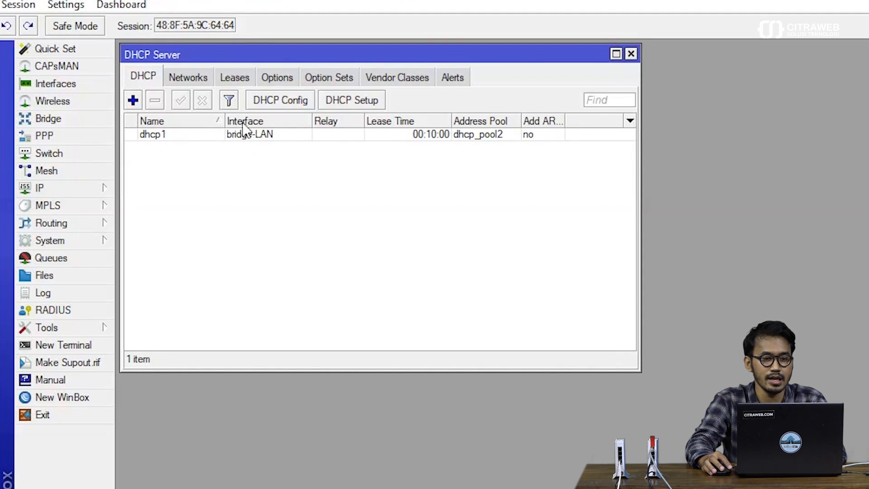
pyautogui.click(229, 78)
# Step: Widen the window and columns to inspect the leases at 172.30.100.254 and 172.30.100.253
pyautogui.moveTo(217, 116); pyautogui.dragTo(225, 116)
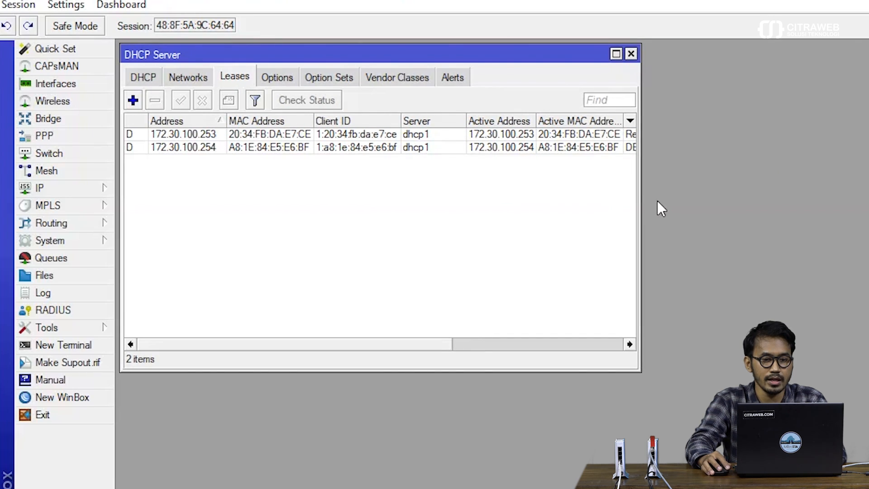
pyautogui.moveTo(640, 177); pyautogui.dragTo(826, 176)
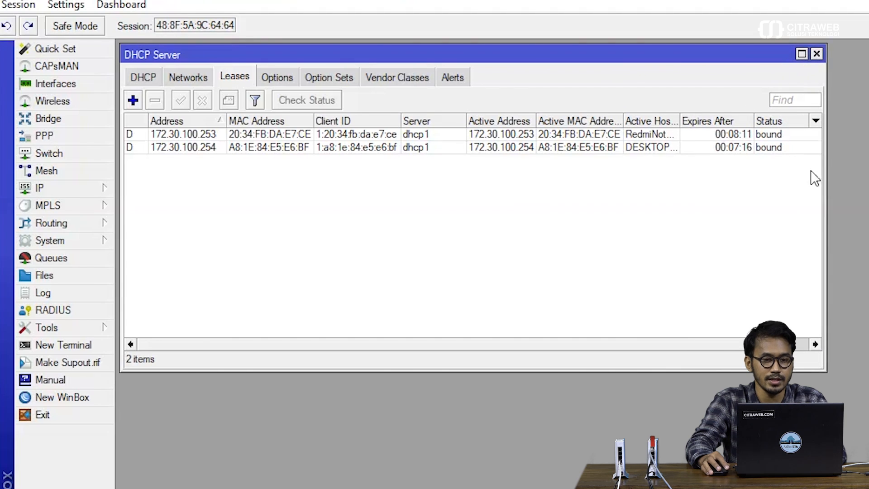
pyautogui.moveTo(679, 120); pyautogui.dragTo(711, 122)
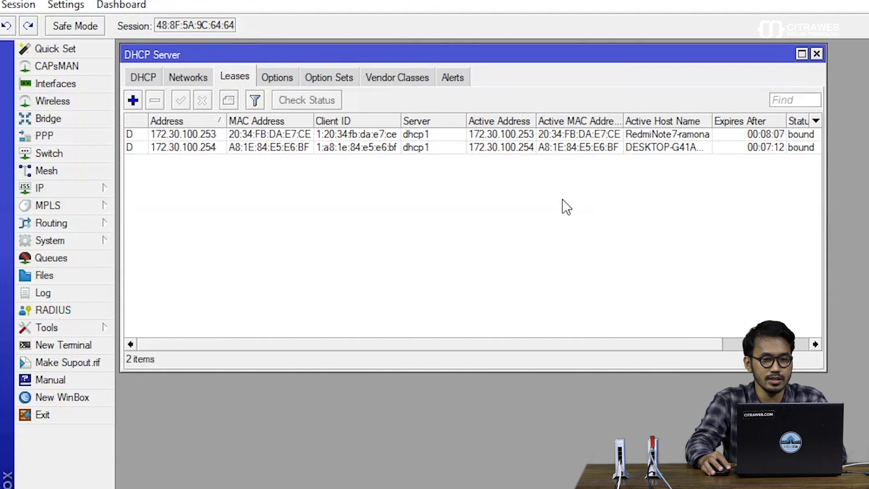
pyautogui.click(206, 147)
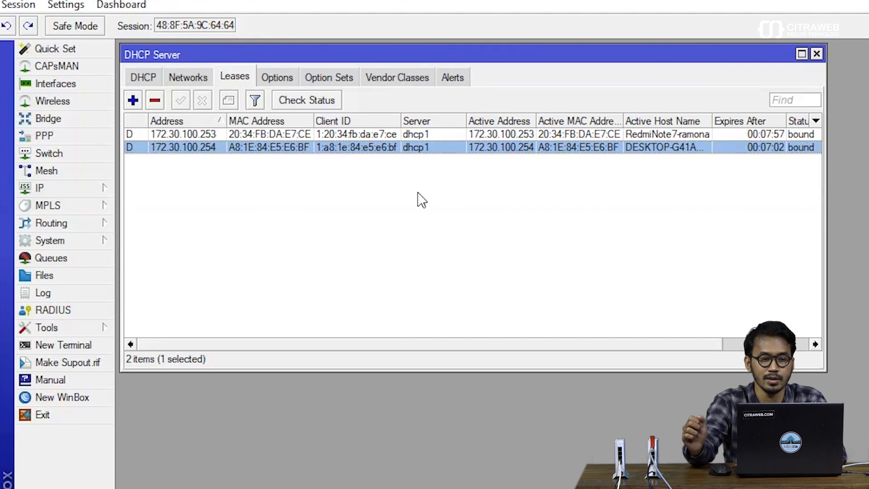
pyautogui.click(239, 138)
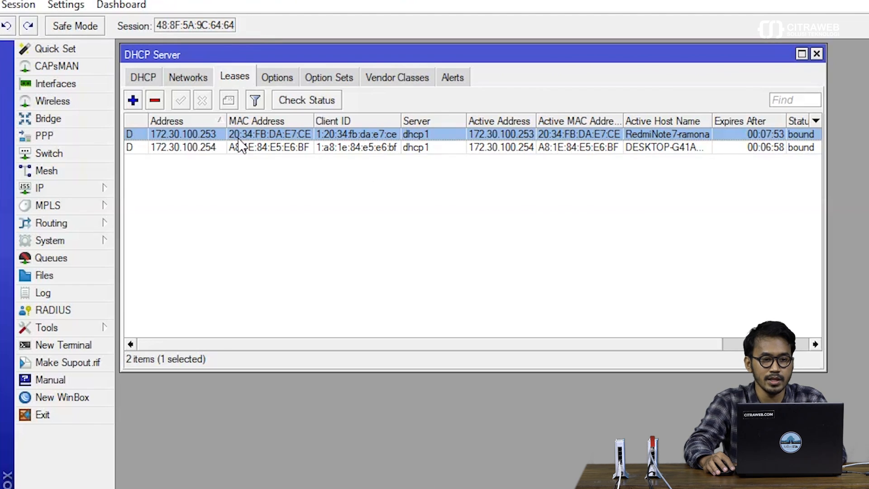